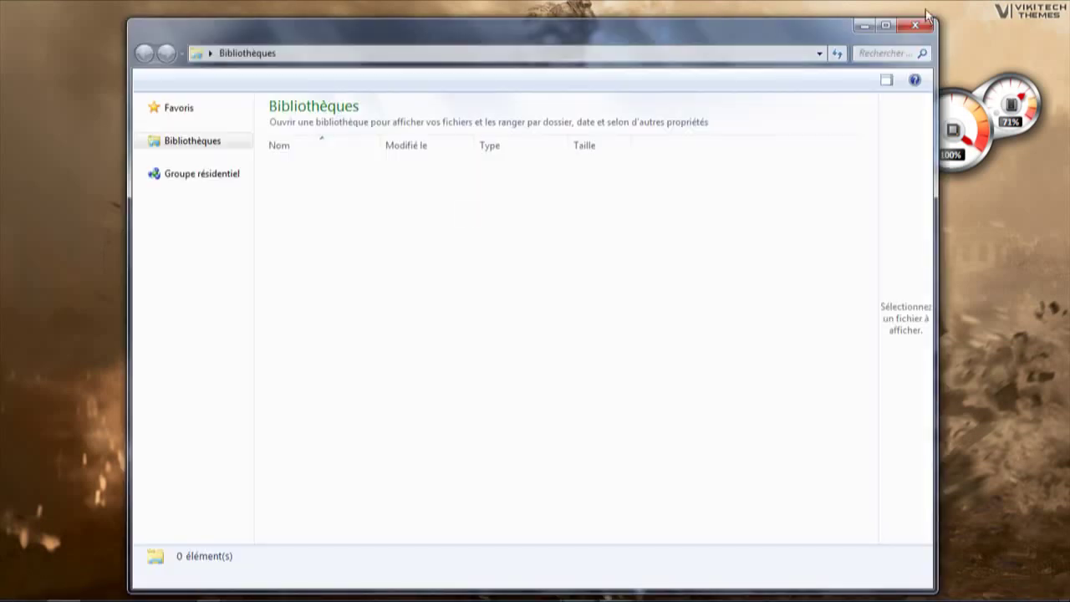
Close the Bibliothèques window and open the Microsoft Flight Simulator X folder from its desktop shortcut
{"action": "left_click", "coordinate": [471, 217]}
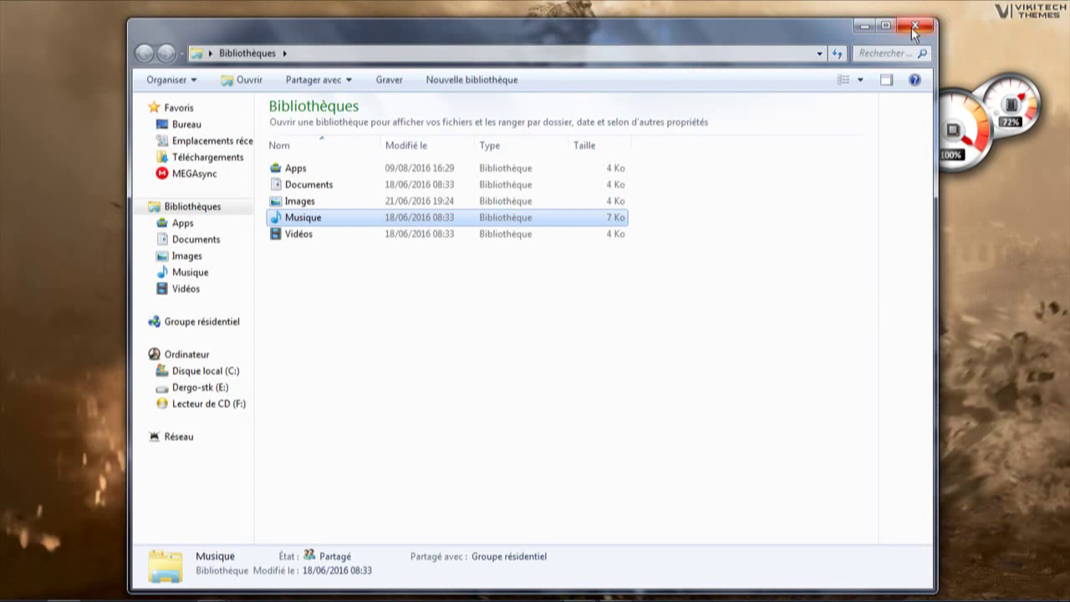
{"action": "left_click", "coordinate": [914, 28]}
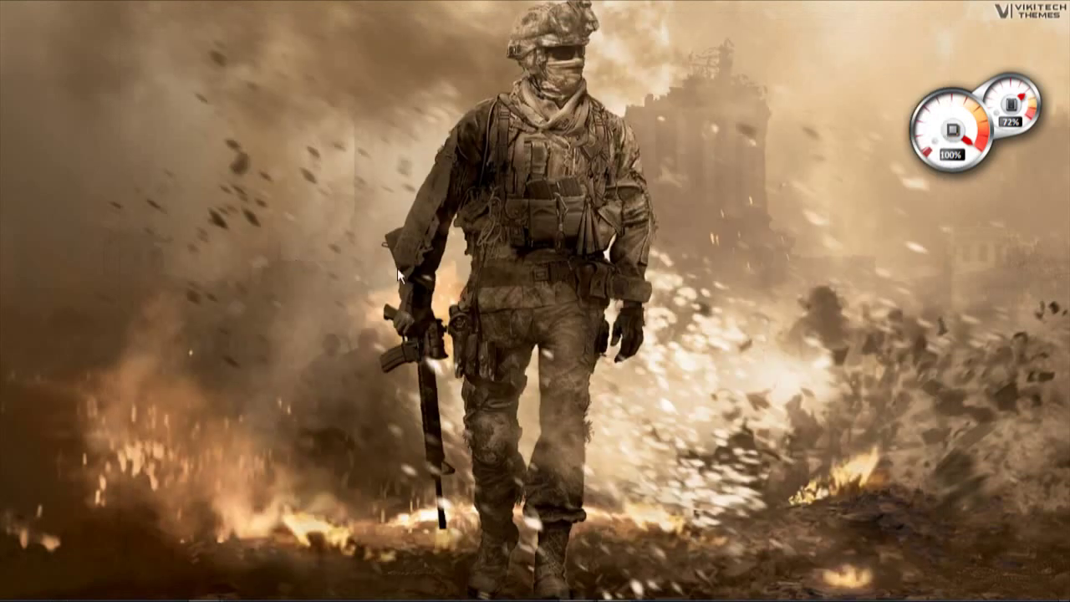
{"action": "double_click", "coordinate": [397, 268]}
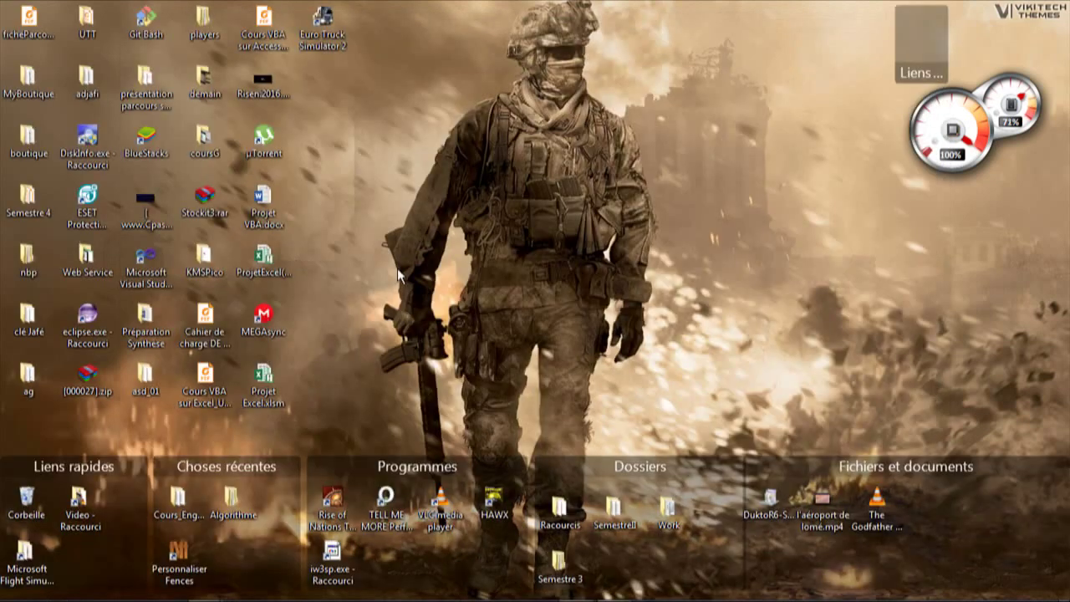
{"action": "double_click", "coordinate": [26, 558]}
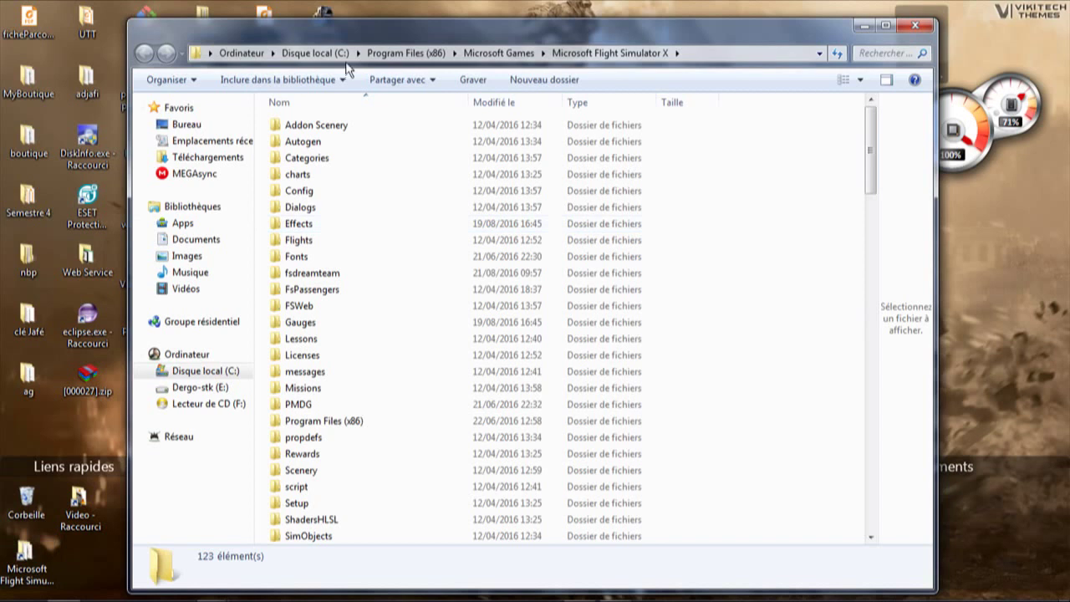
Browse from Disque local (C:) through Program Files (x86) and Microsoft Games to the Microsoft Flight Simulator X folder
{"action": "left_click", "coordinate": [214, 370]}
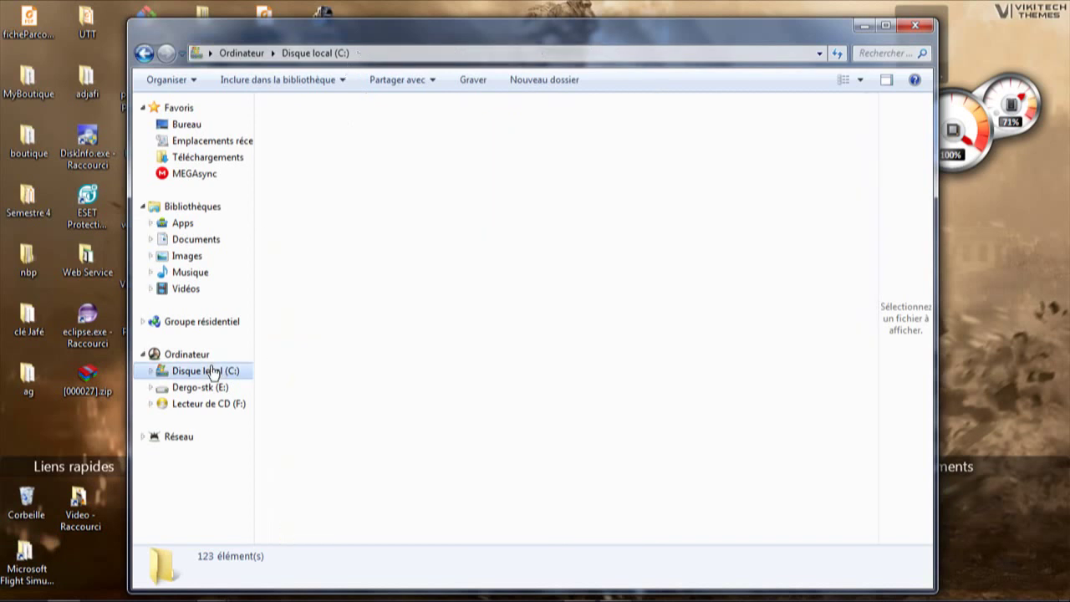
{"action": "left_click", "coordinate": [316, 324]}
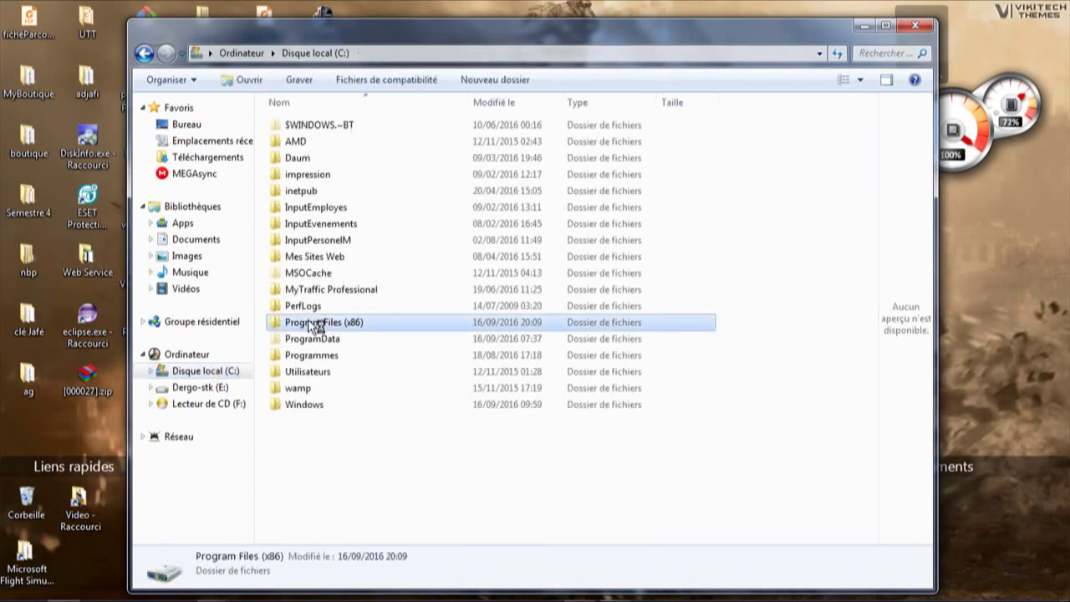
{"action": "double_click", "coordinate": [316, 323]}
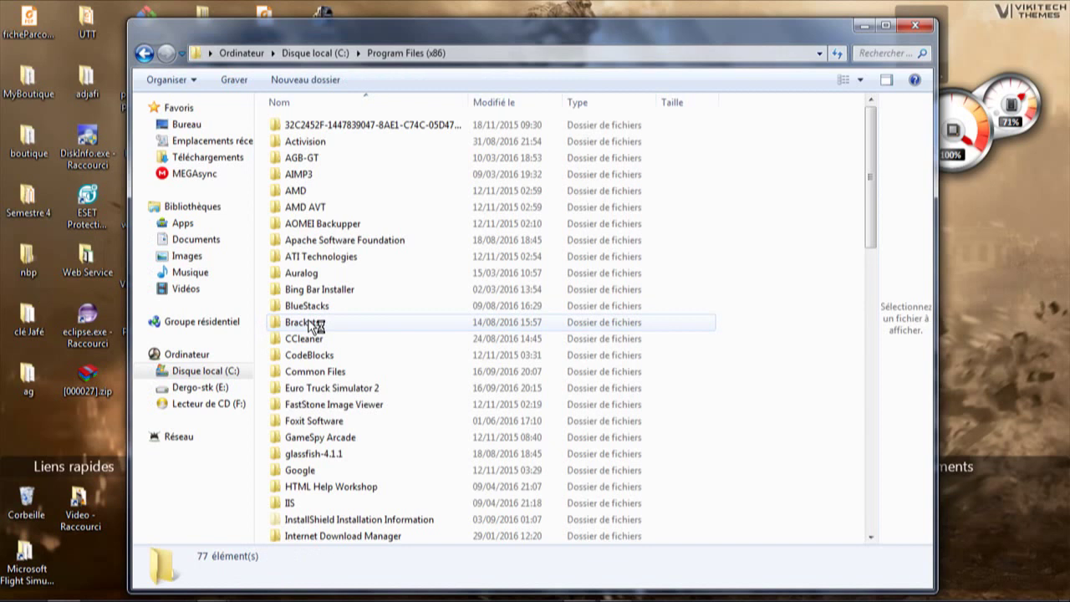
{"action": "left_click", "coordinate": [308, 405]}
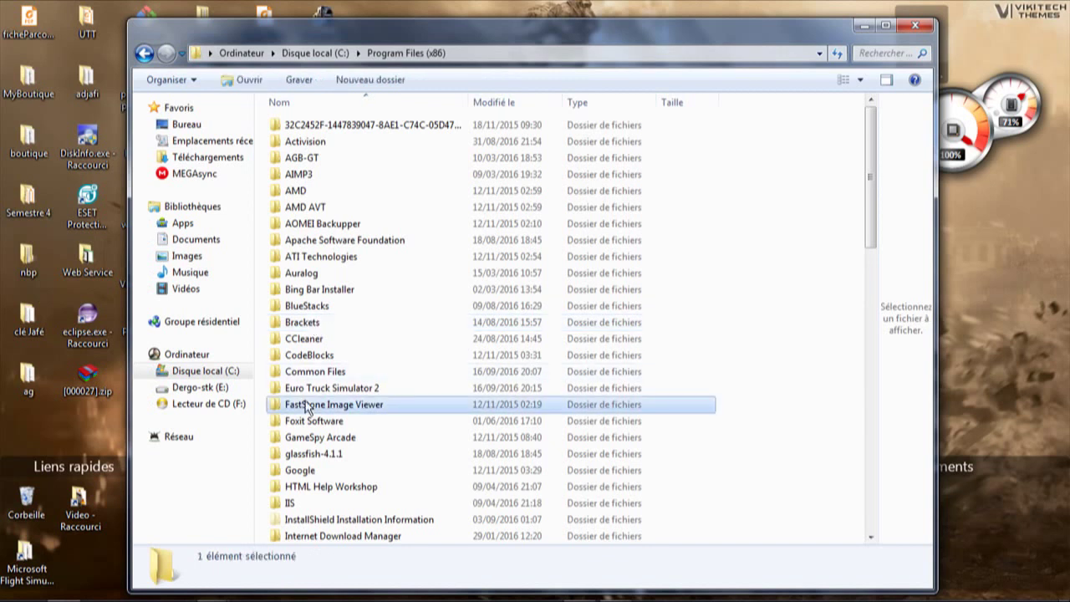
{"action": "key", "text": "m"}
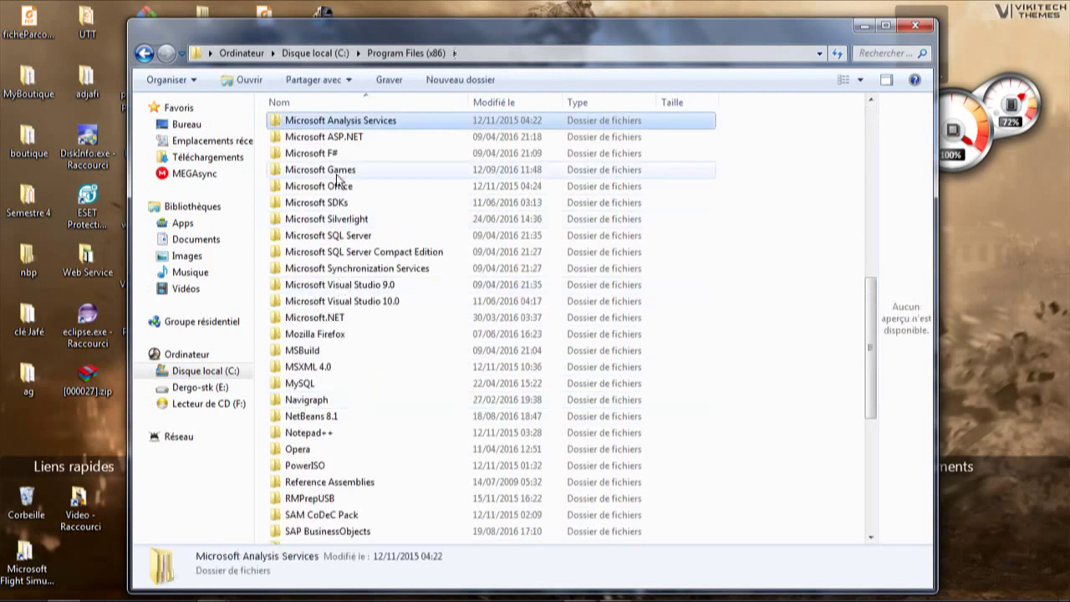
{"action": "left_click", "coordinate": [338, 172]}
{"action": "double_click", "coordinate": [338, 178]}
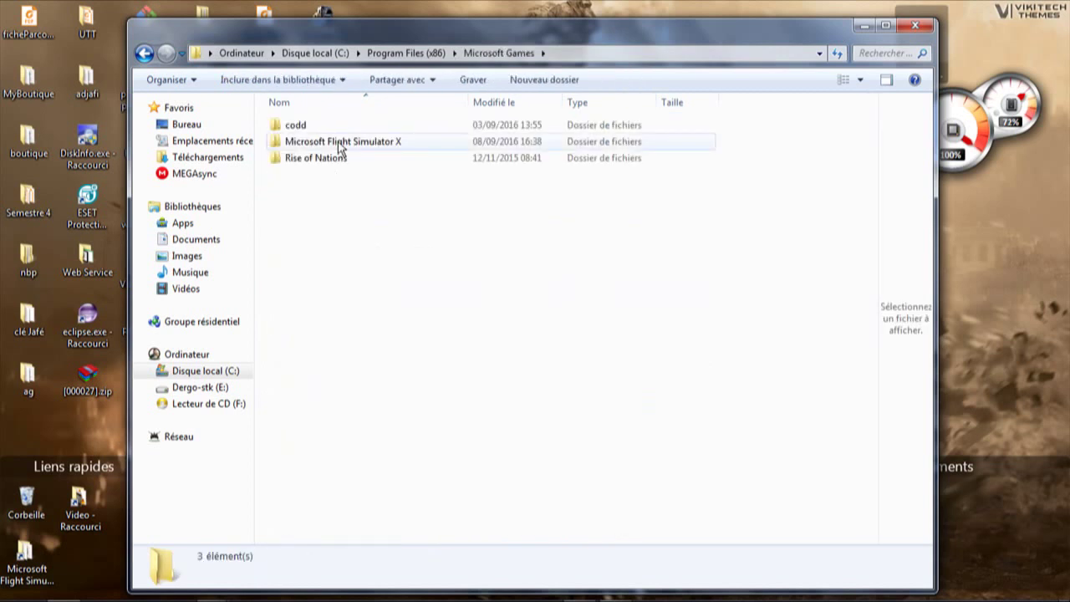
{"action": "left_click", "coordinate": [341, 143]}
{"action": "double_click", "coordinate": [341, 143]}
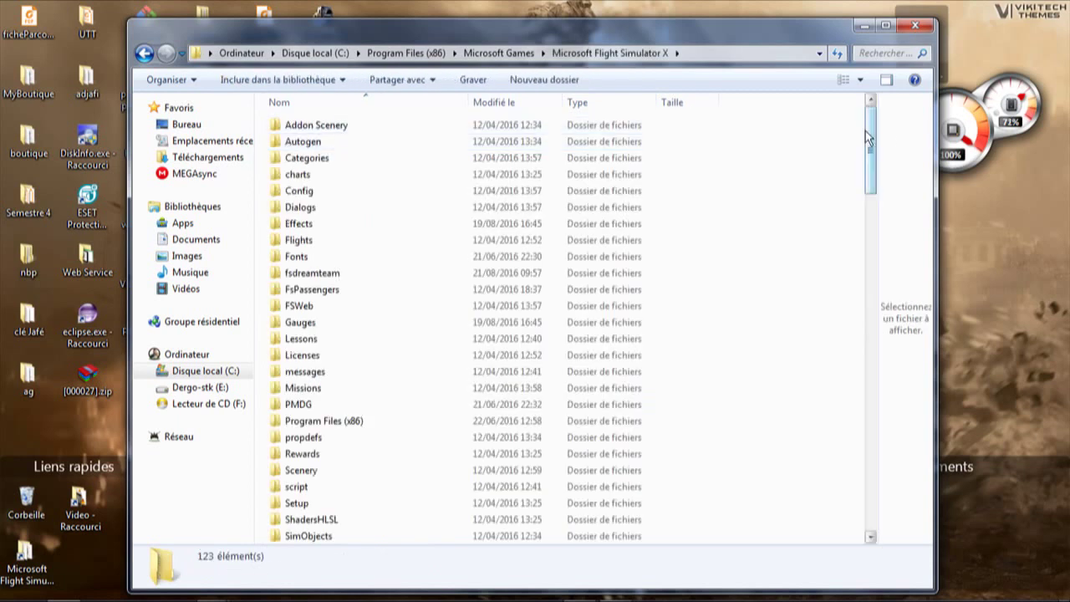
Look through the Microsoft Flight Simulator X folder's files, and reopen the folder from its parent Microsoft Games
{"action": "left_click_drag", "start_coordinate": [867, 141], "coordinate": [872, 249]}
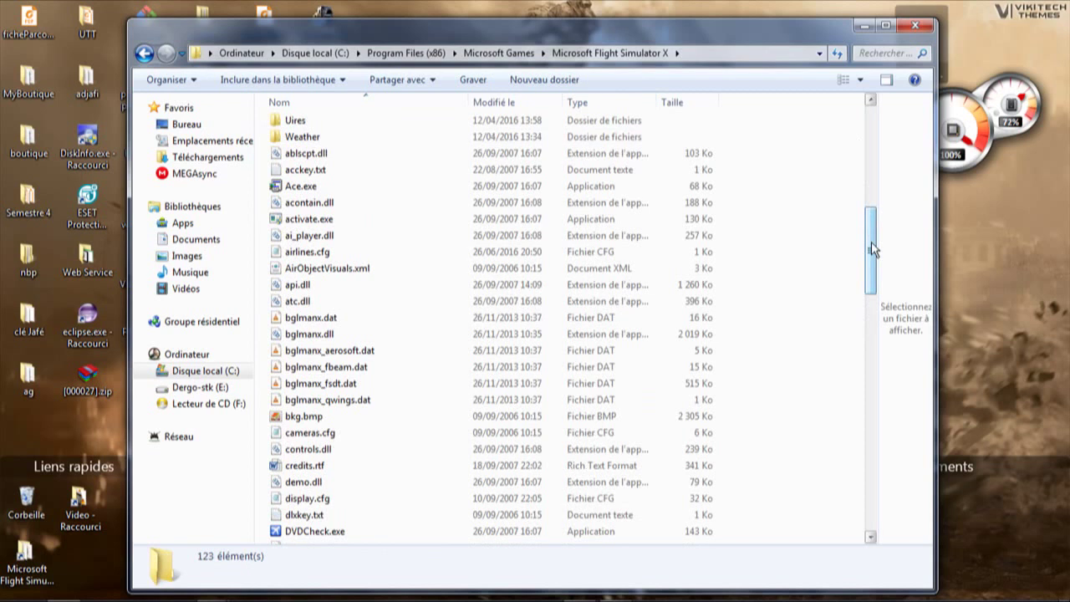
{"action": "left_click", "coordinate": [501, 54]}
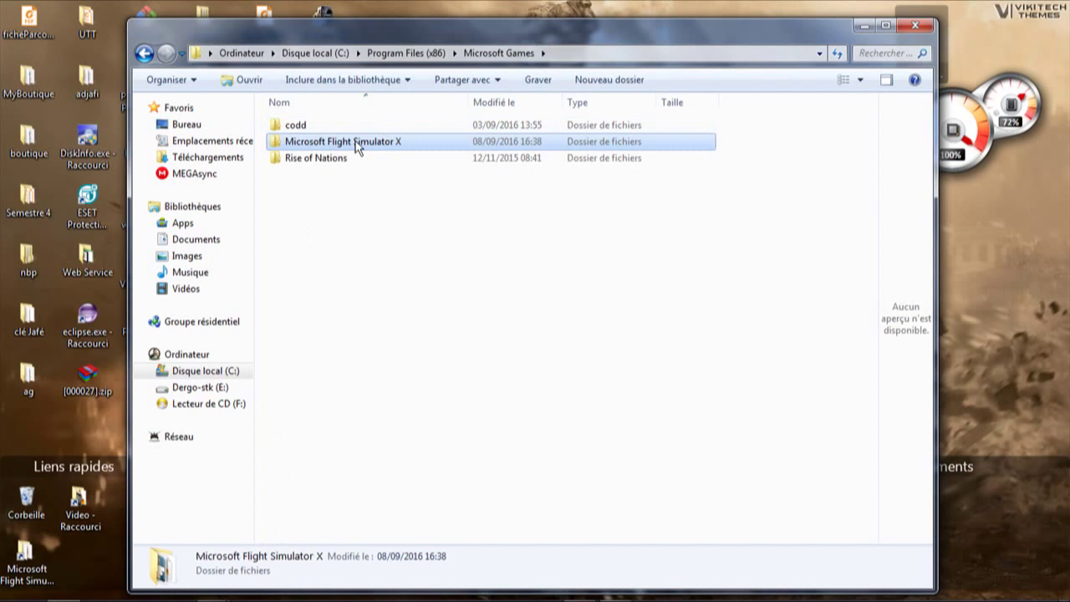
{"action": "double_click", "coordinate": [358, 143]}
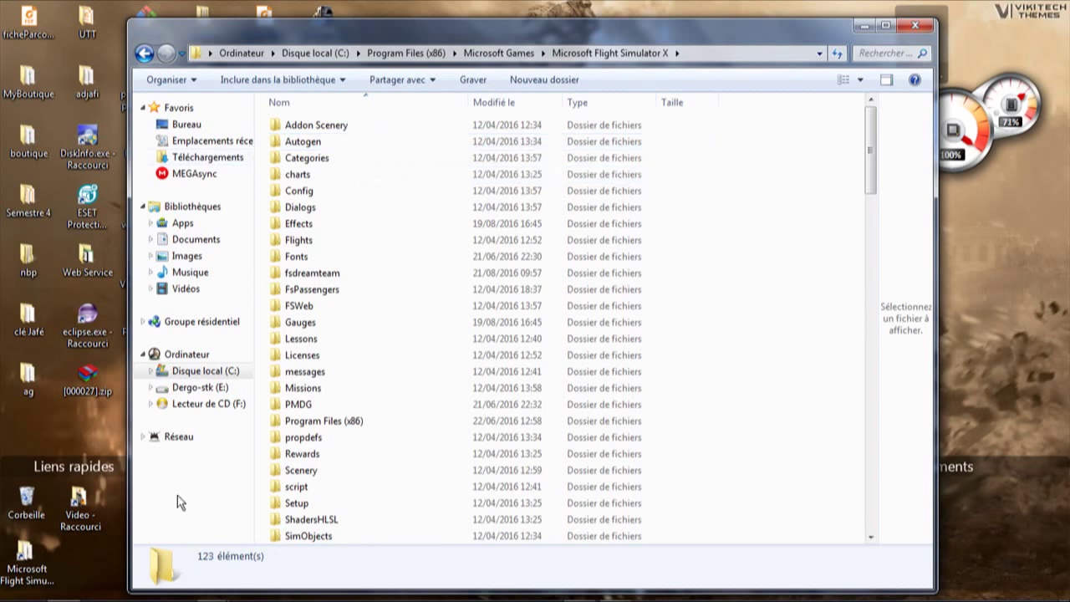
Look through the archives and folders in the Compressed subfolder of Téléchargements
{"action": "left_click", "coordinate": [214, 159]}
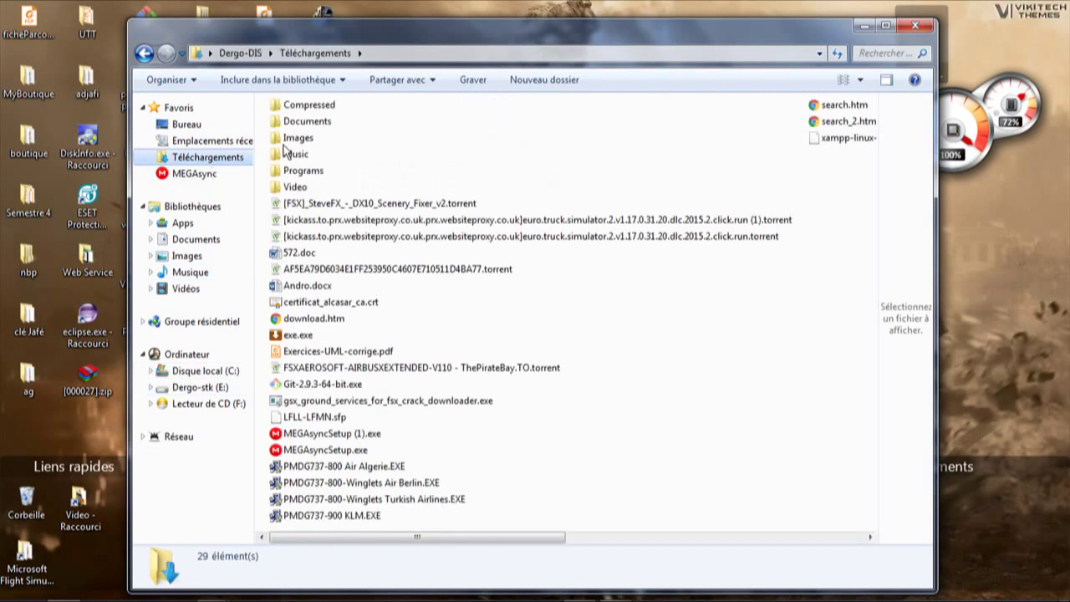
{"action": "left_click", "coordinate": [311, 107]}
{"action": "double_click", "coordinate": [311, 107]}
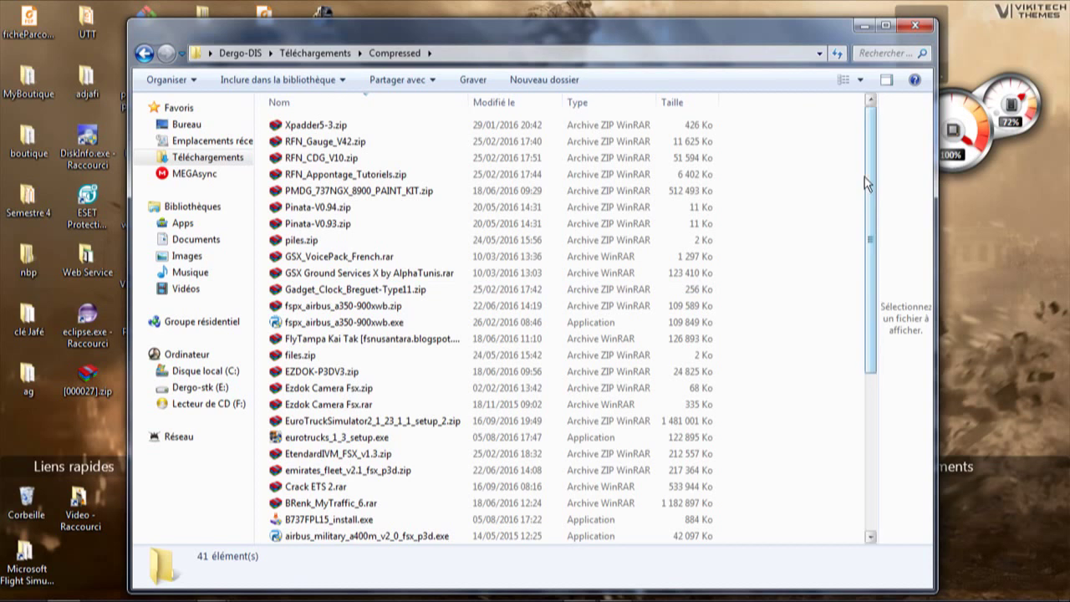
{"action": "scroll", "coordinate": [861, 357], "scroll_direction": "down", "scroll_amount": 5}
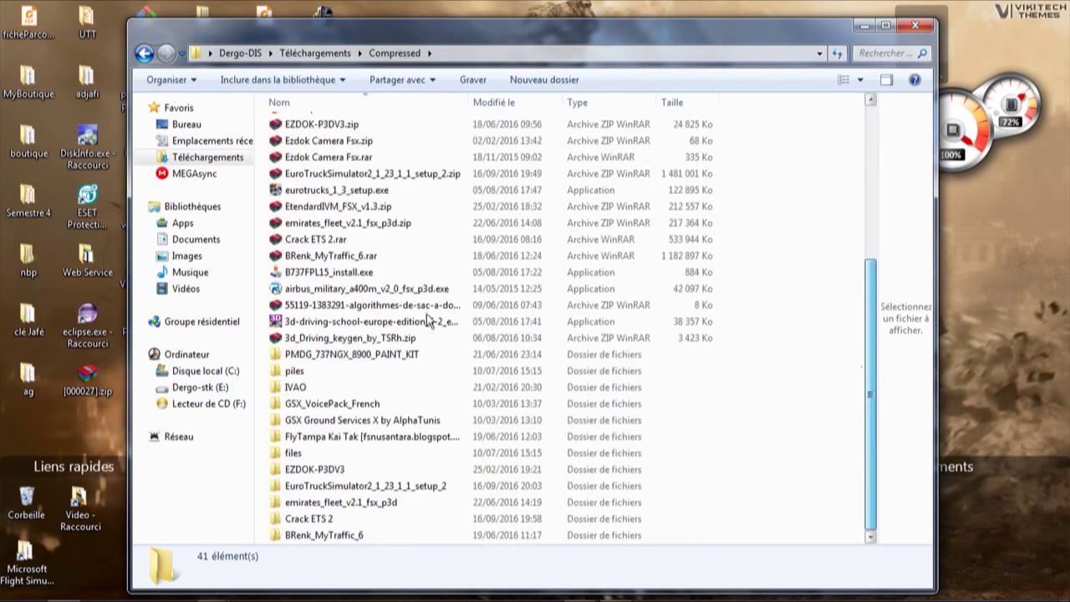
Open the Compressed folder inside recup2\Downloads on the Dergo-stk (E:) drive
{"action": "left_click", "coordinate": [208, 389]}
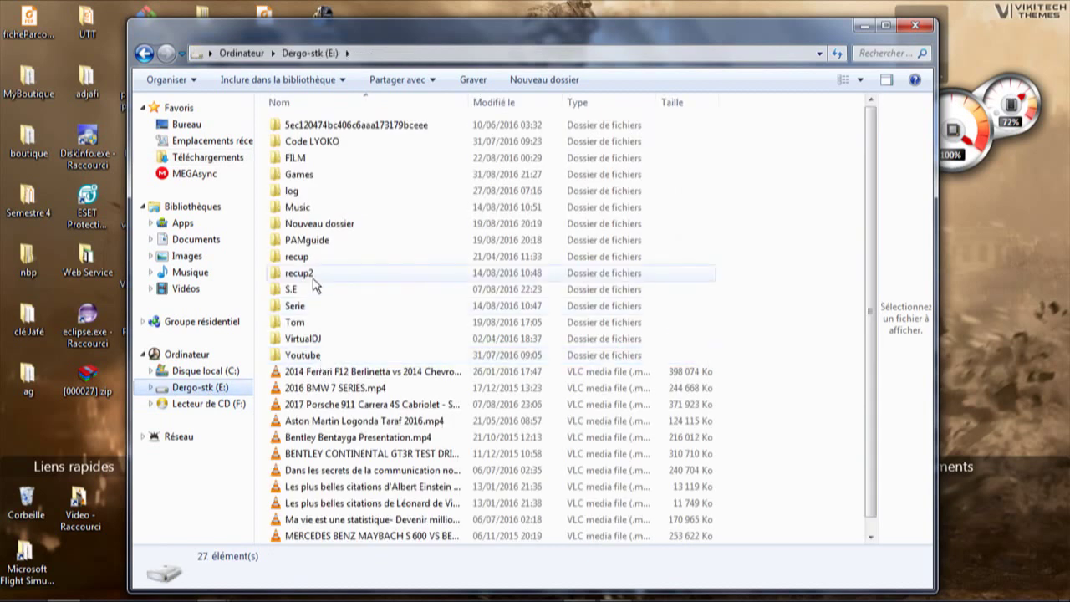
{"action": "left_click", "coordinate": [311, 276]}
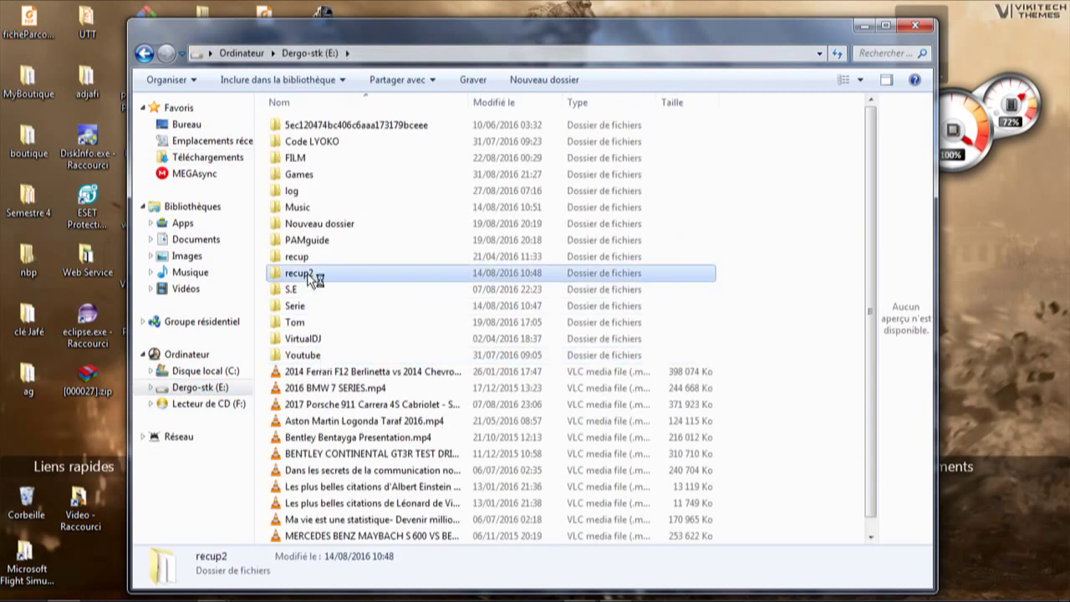
{"action": "double_click", "coordinate": [311, 276]}
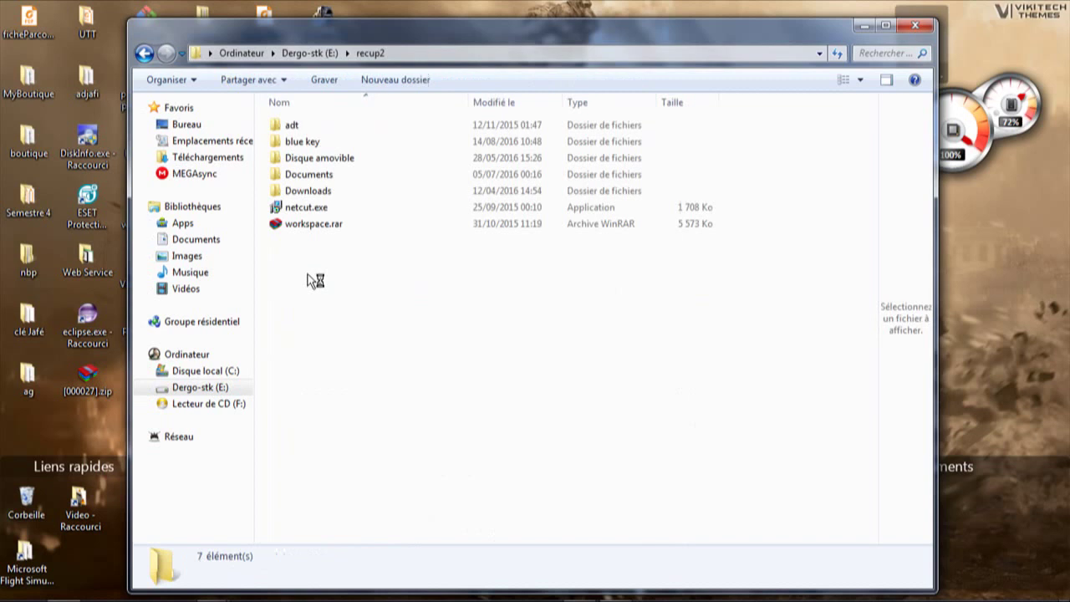
{"action": "double_click", "coordinate": [307, 192]}
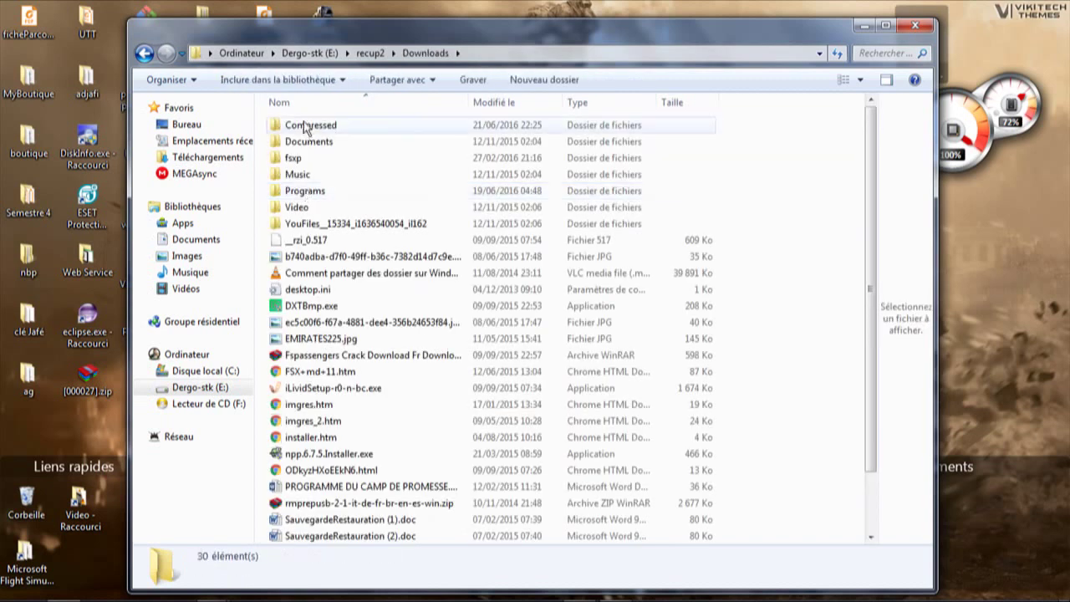
{"action": "left_click", "coordinate": [307, 126]}
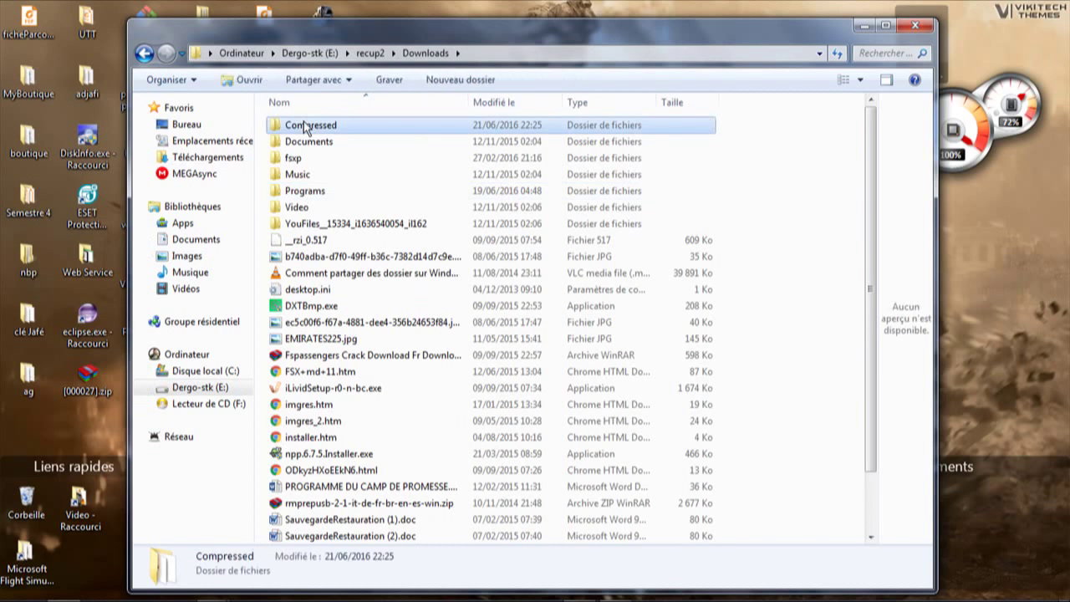
{"action": "double_click", "coordinate": [306, 126]}
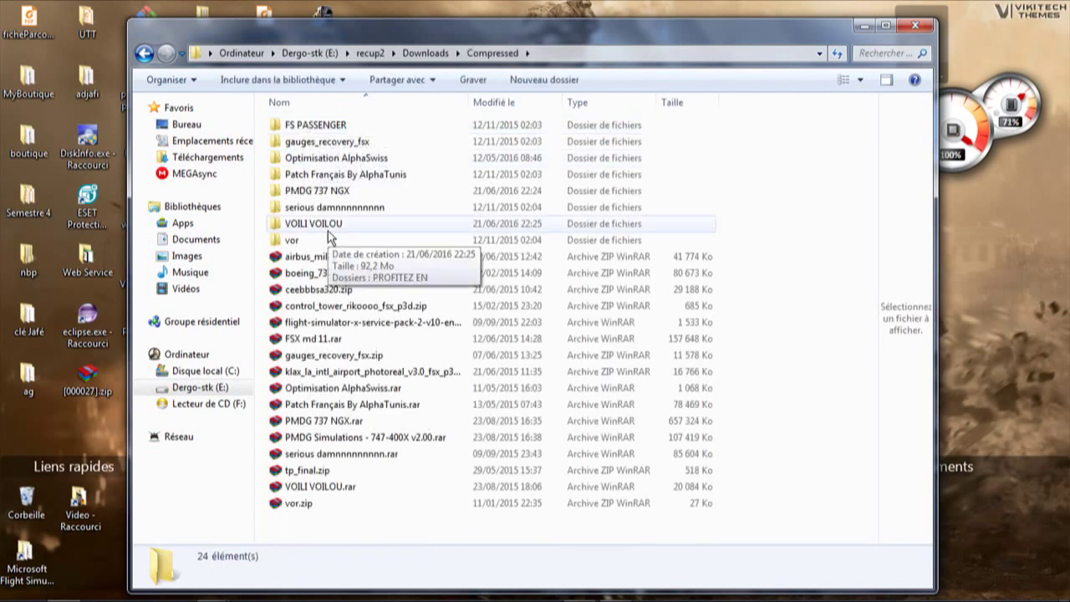
Launch Flight Simulator X-PatchFR.exe from the MFli0Simu00X_pfr subfolder of Patch Français By AlphaTunis
{"action": "left_click", "coordinate": [333, 176]}
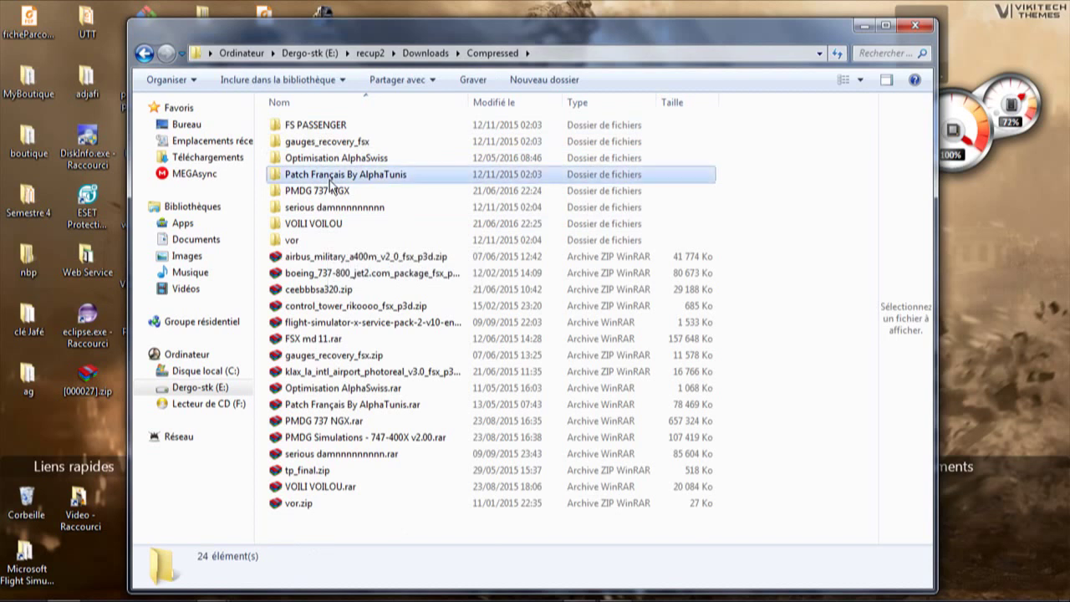
{"action": "double_click", "coordinate": [331, 178]}
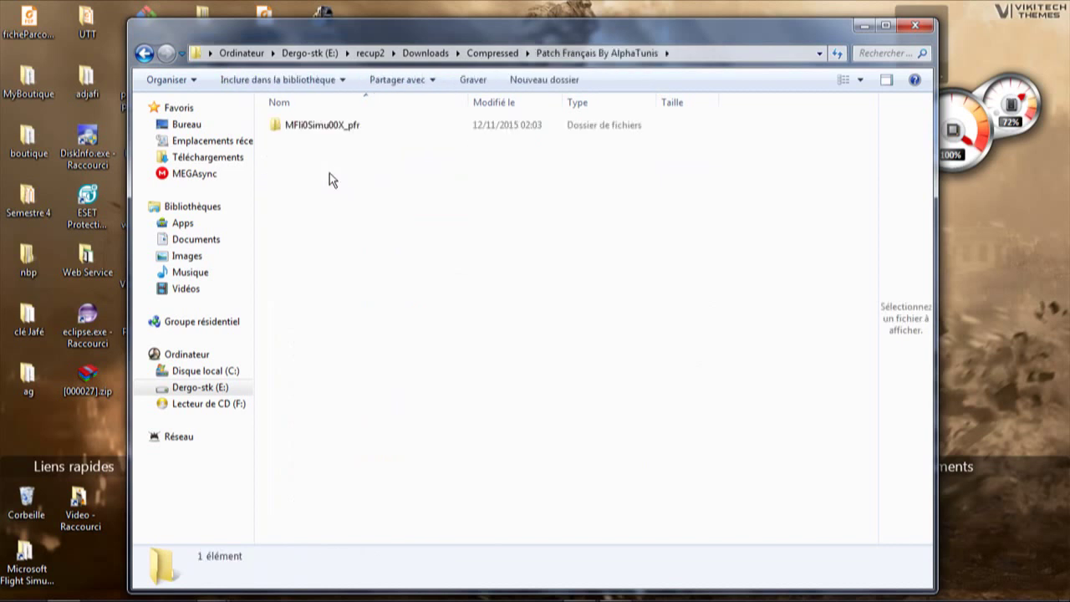
{"action": "double_click", "coordinate": [326, 131]}
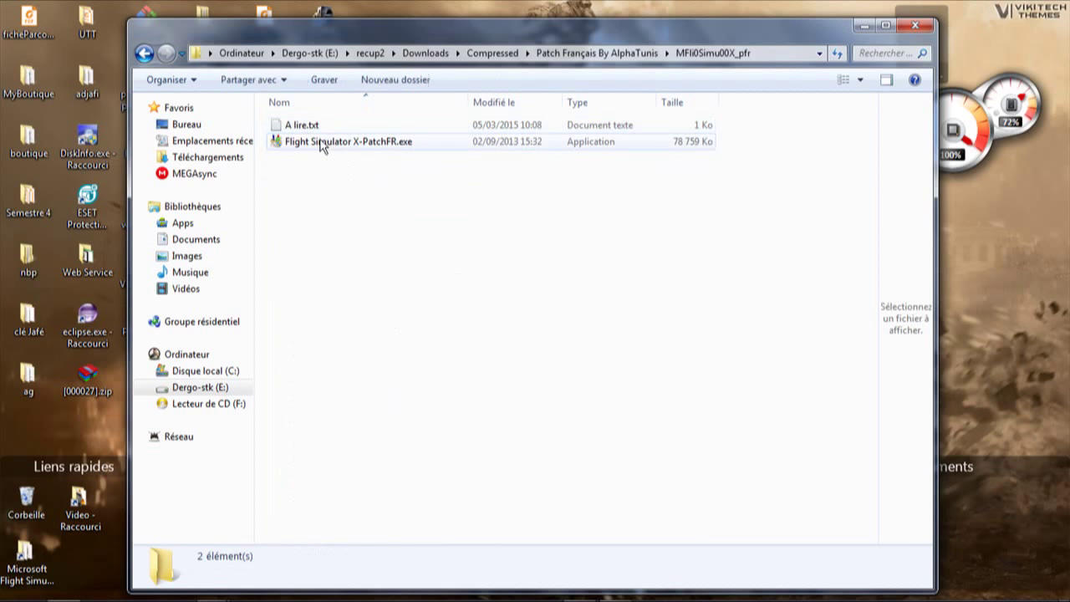
{"action": "double_click", "coordinate": [322, 142]}
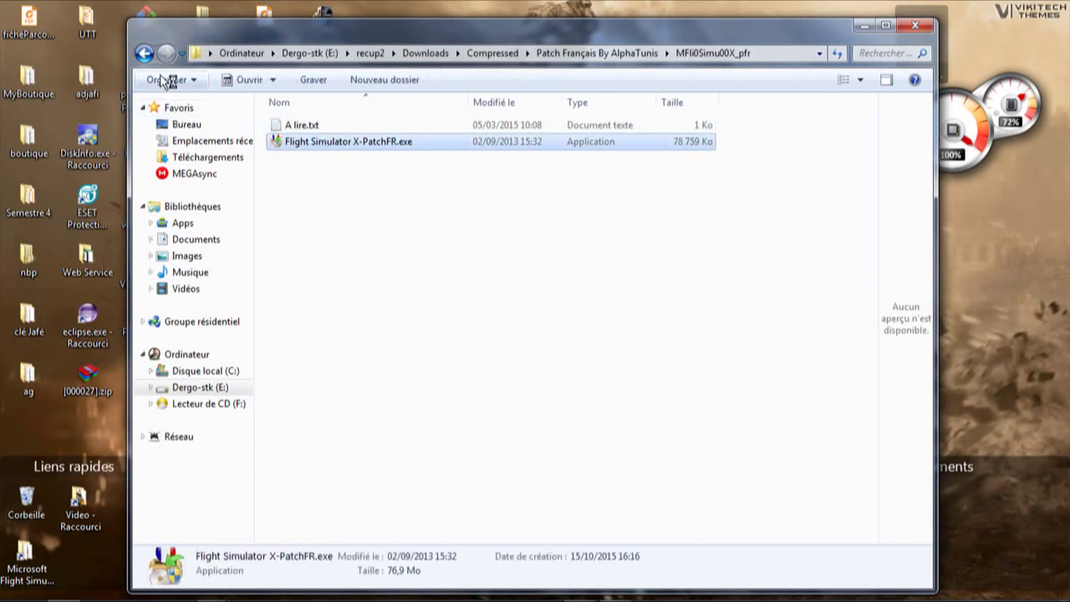
Leave the patch folder and show the Microsoft Games folder by way of the Flight Simulator X desktop shortcut
{"action": "left_click", "coordinate": [144, 55]}
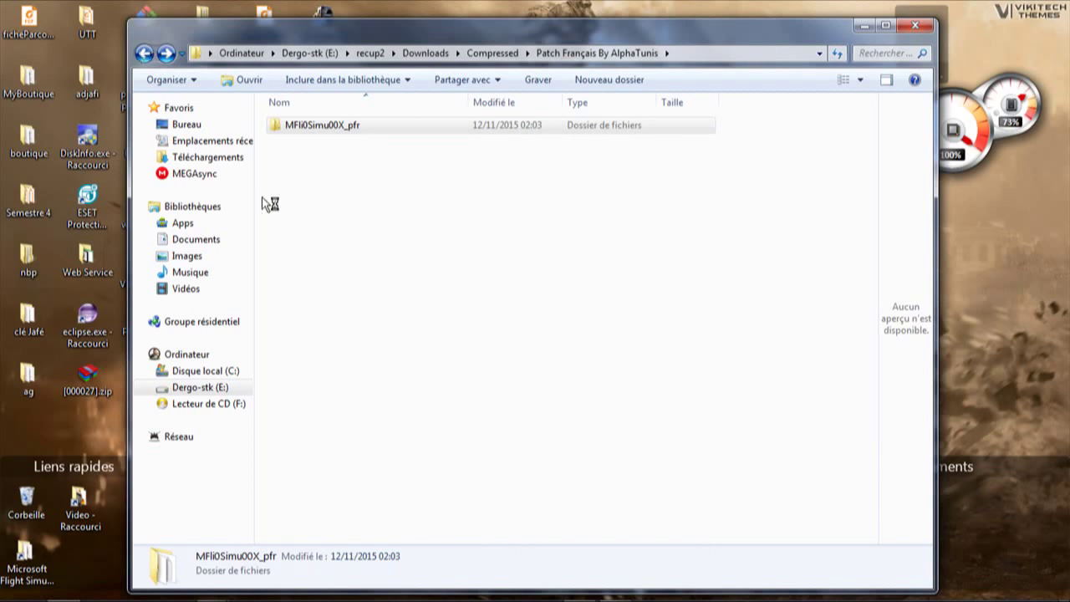
{"action": "left_click", "coordinate": [208, 157]}
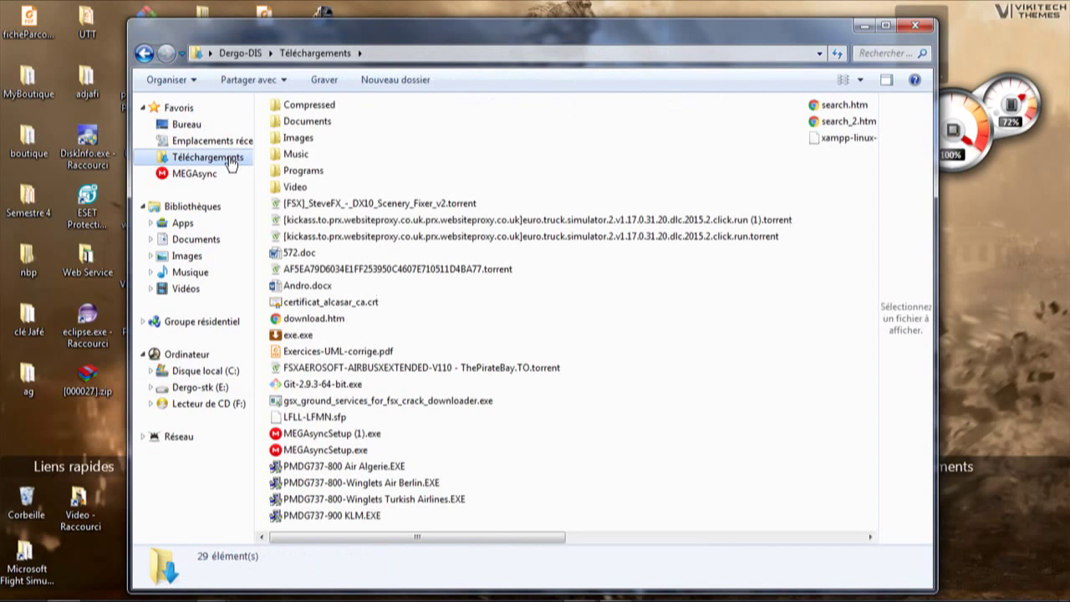
{"action": "left_click", "coordinate": [34, 562]}
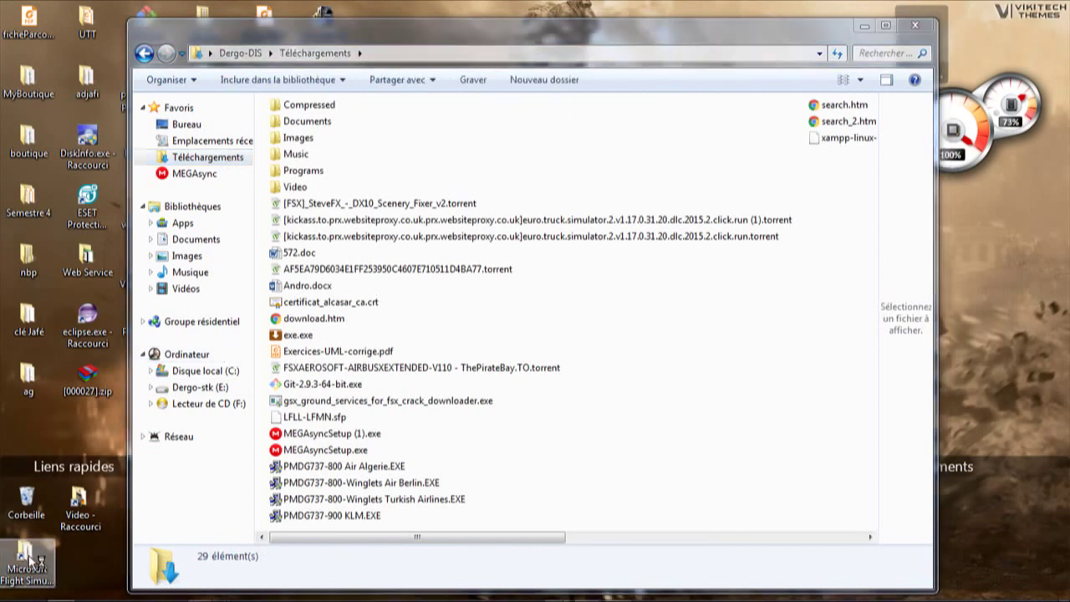
{"action": "left_click", "coordinate": [30, 562]}
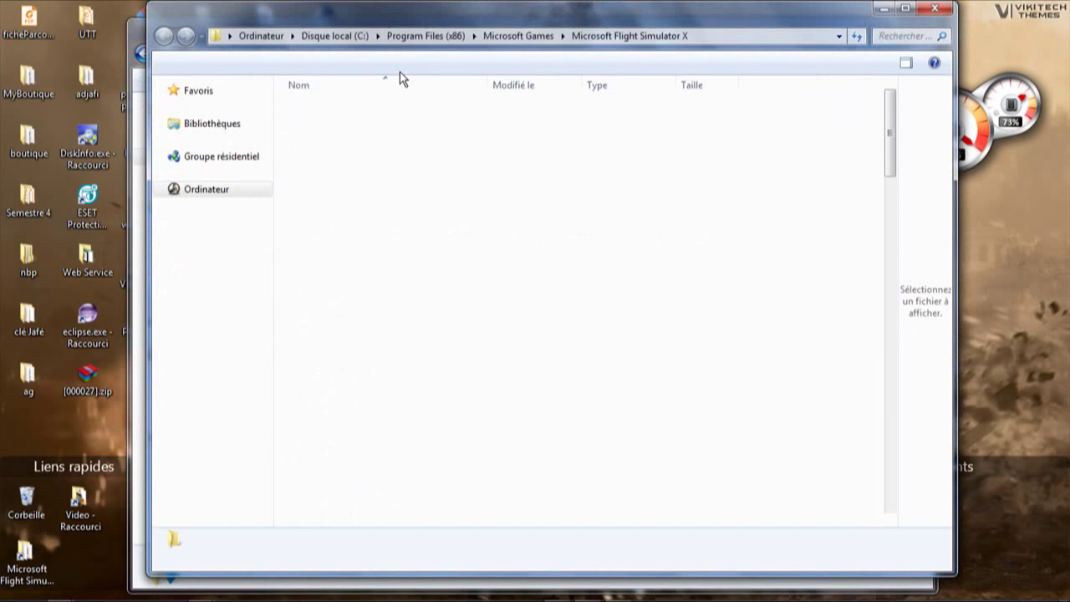
{"action": "left_click", "coordinate": [511, 41]}
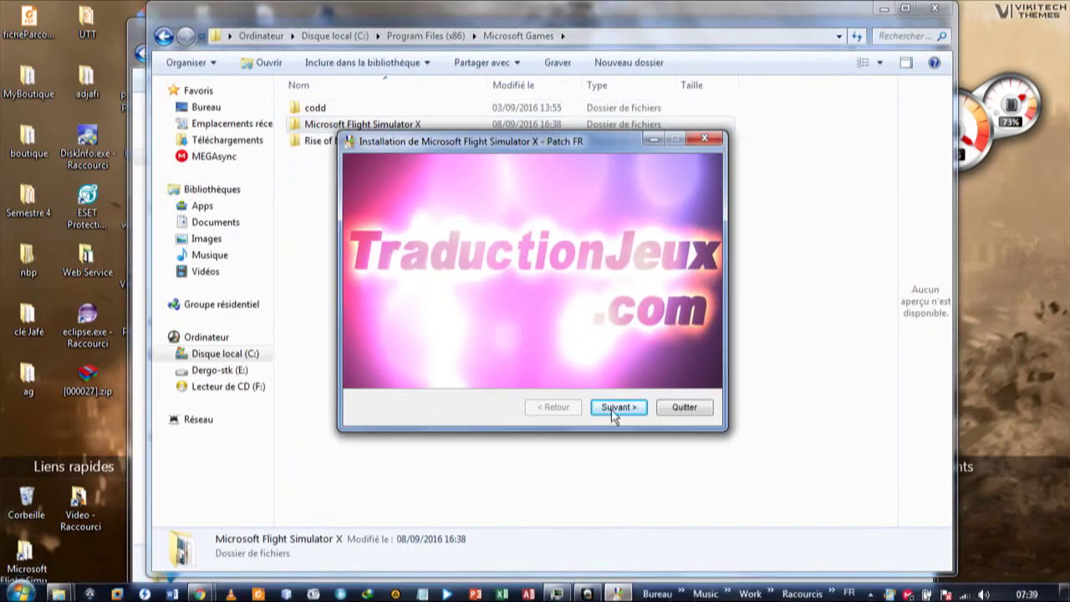
Advance the Patch FR installer to the installation directory choice and check the target in the folder browser, keeping the proposed path
{"action": "left_click", "coordinate": [616, 407]}
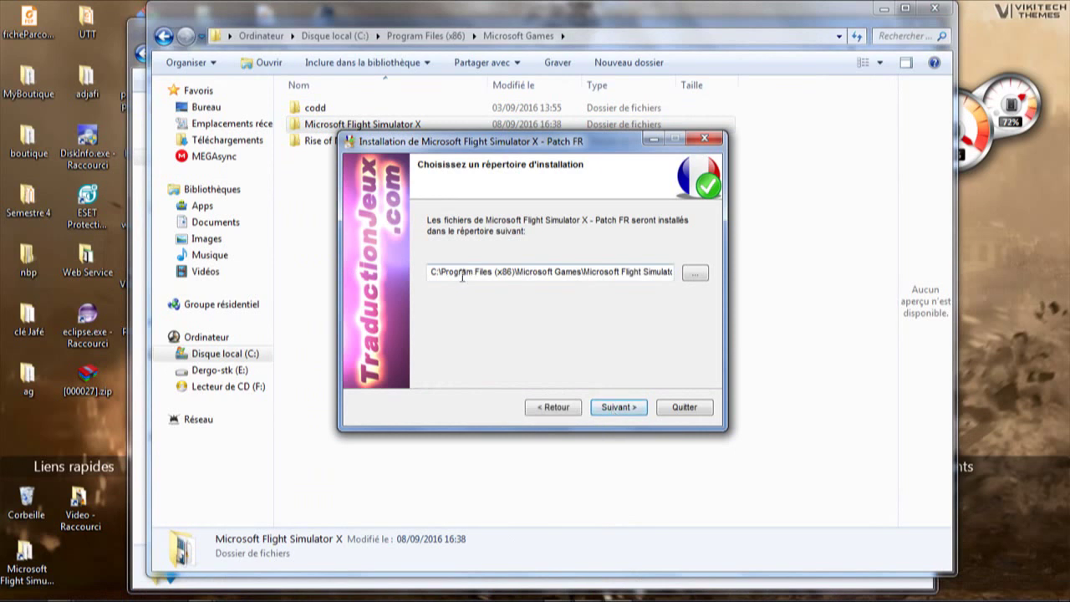
{"action": "left_click", "coordinate": [684, 279]}
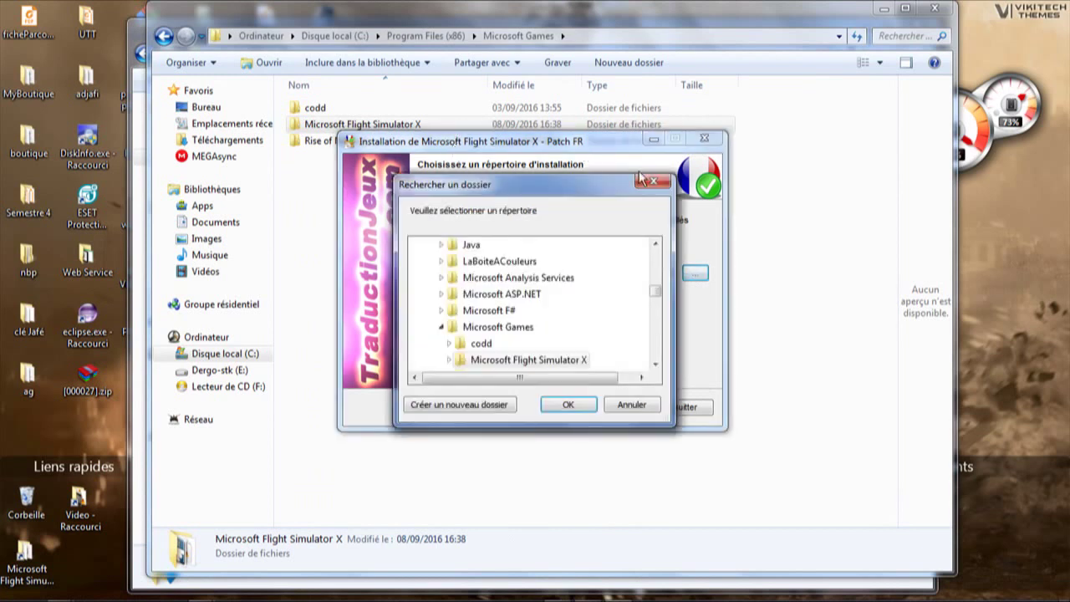
{"action": "left_click", "coordinate": [642, 180]}
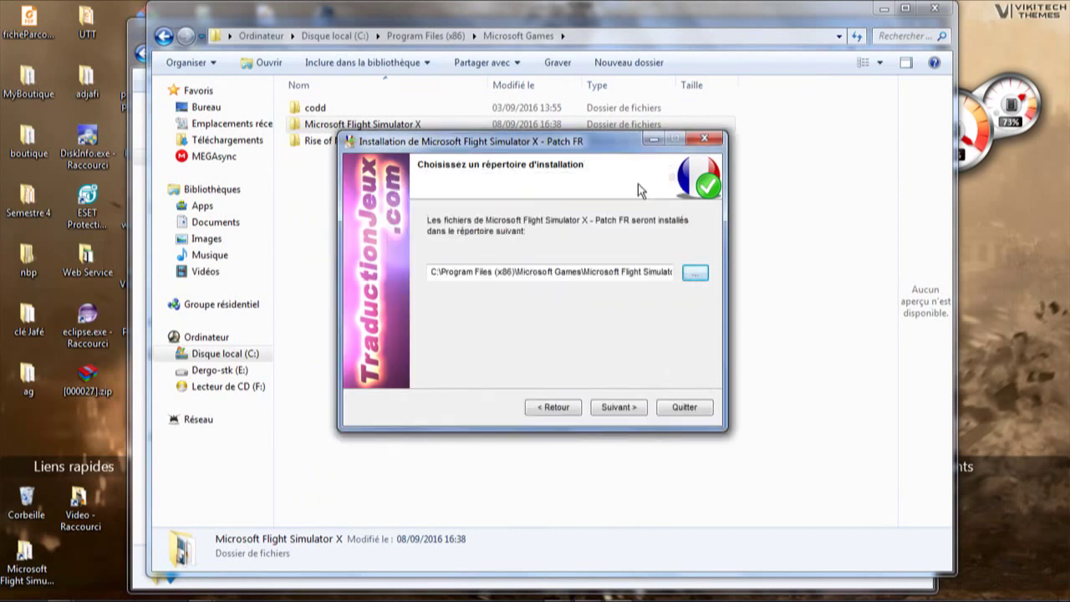
Quit the Patch FR installer before installing and confirm stopping the unfinished installation
{"action": "left_click", "coordinate": [704, 140]}
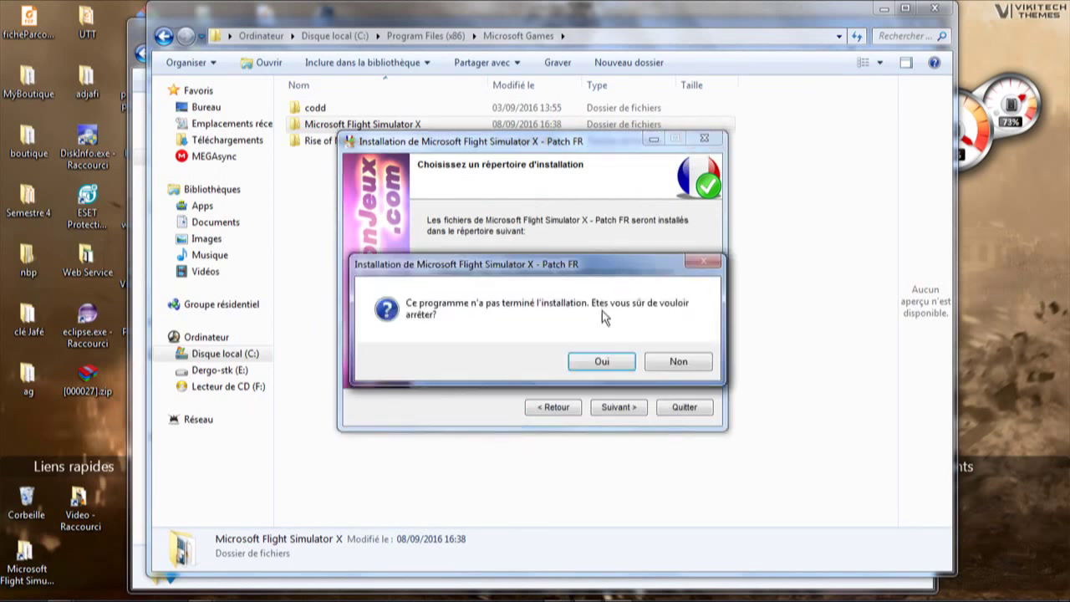
{"action": "left_click", "coordinate": [603, 363]}
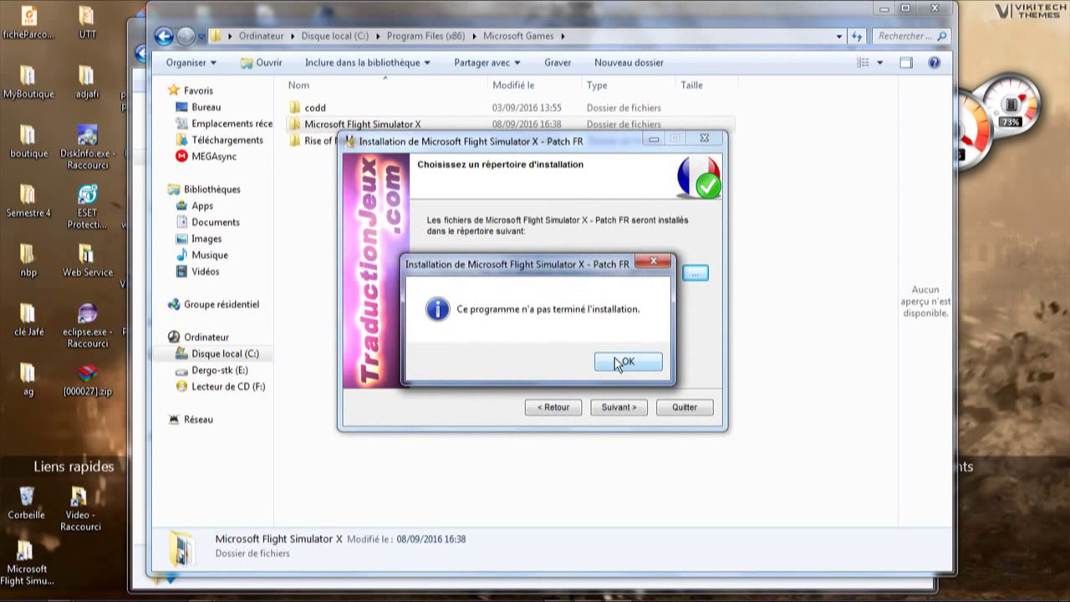
{"action": "left_click", "coordinate": [623, 362]}
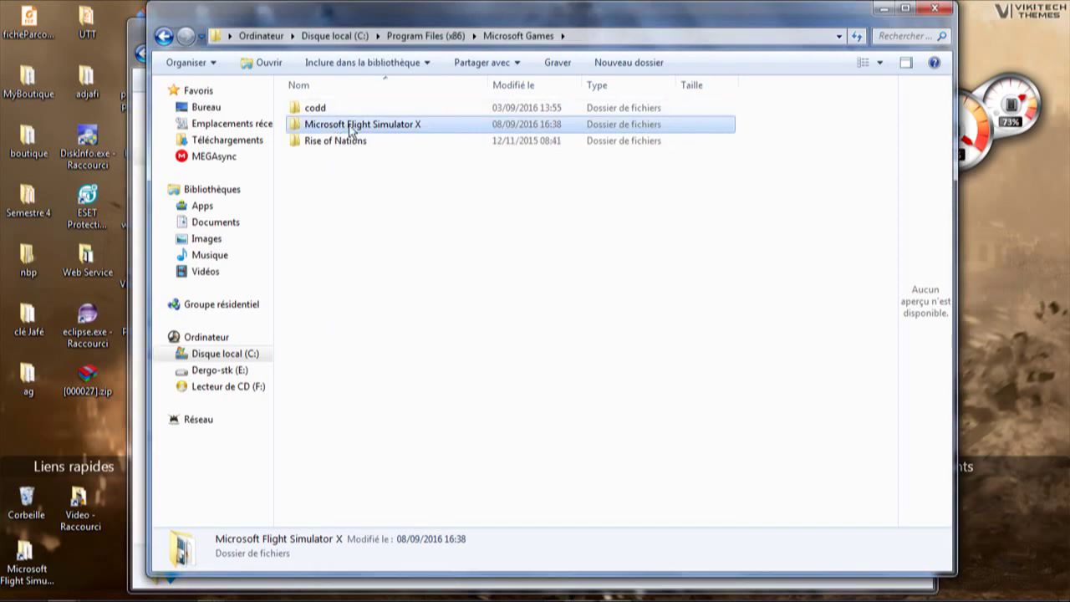
Open the Microsoft Flight Simulator X folder inside Microsoft Games and look through the game files it contains
{"action": "double_click", "coordinate": [351, 128]}
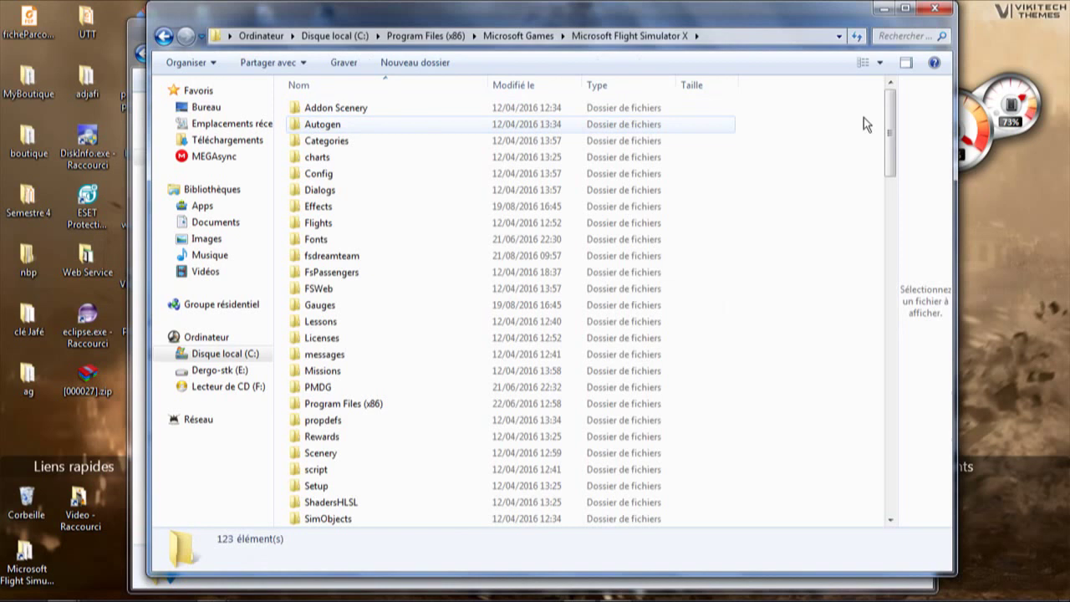
{"action": "left_click_drag", "start_coordinate": [891, 198], "coordinate": [890, 288]}
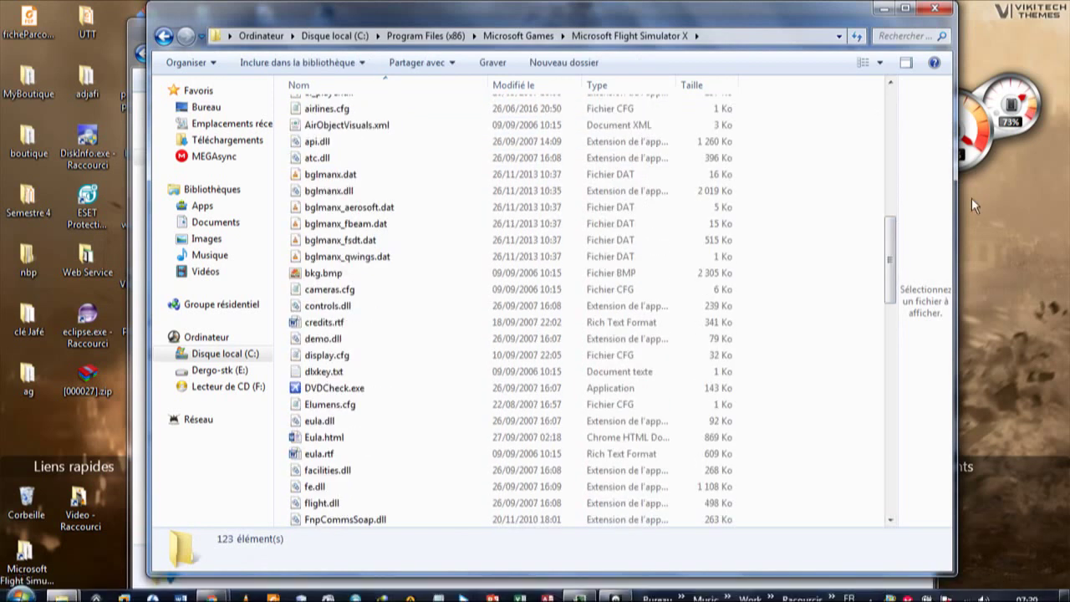
{"action": "scroll", "coordinate": [736, 230], "scroll_direction": "up", "scroll_amount": 4}
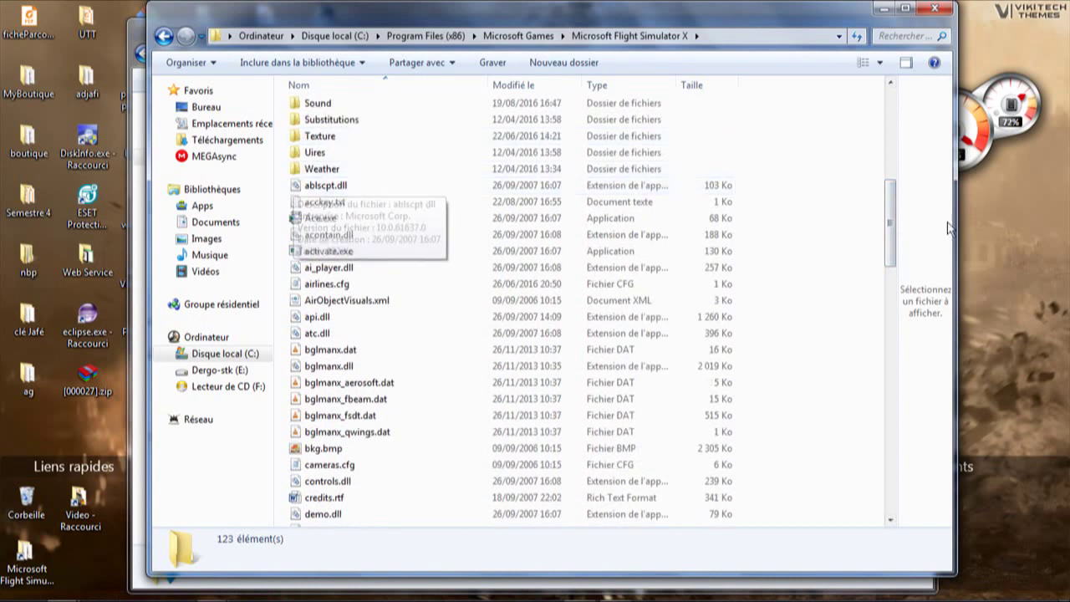
{"action": "mouse_move", "coordinate": [890, 193]}
{"action": "left_mouse_down"}
{"action": "mouse_move", "coordinate": [890, 243]}
{"action": "mouse_move", "coordinate": [889, 204]}
{"action": "left_mouse_up"}
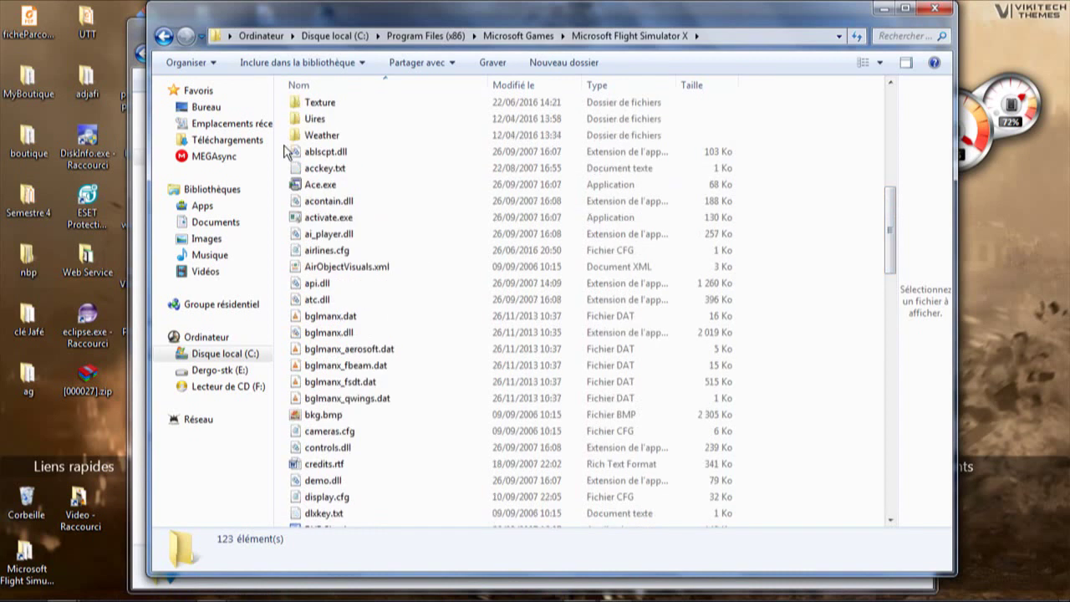
{"action": "left_click_drag", "start_coordinate": [288, 146], "coordinate": [361, 507]}
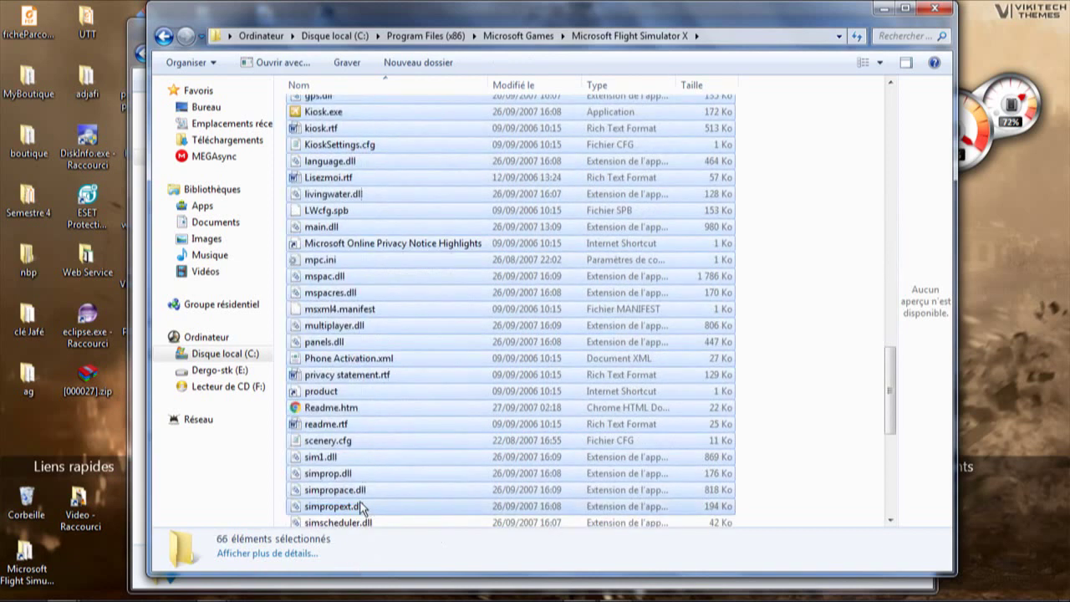
{"action": "left_click", "coordinate": [282, 457]}
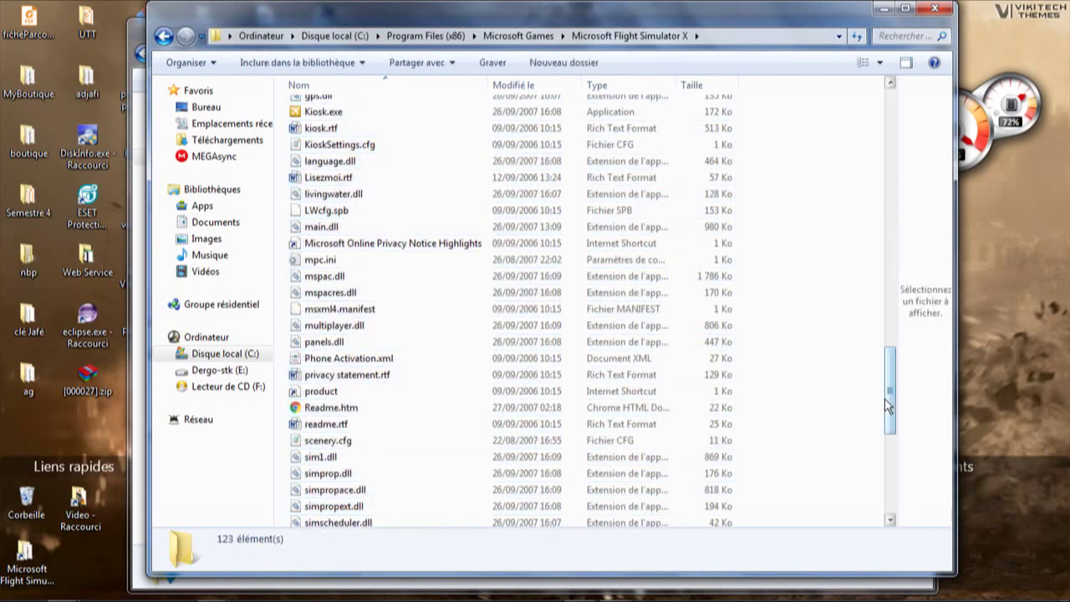
{"action": "left_click_drag", "start_coordinate": [889, 405], "coordinate": [890, 332]}
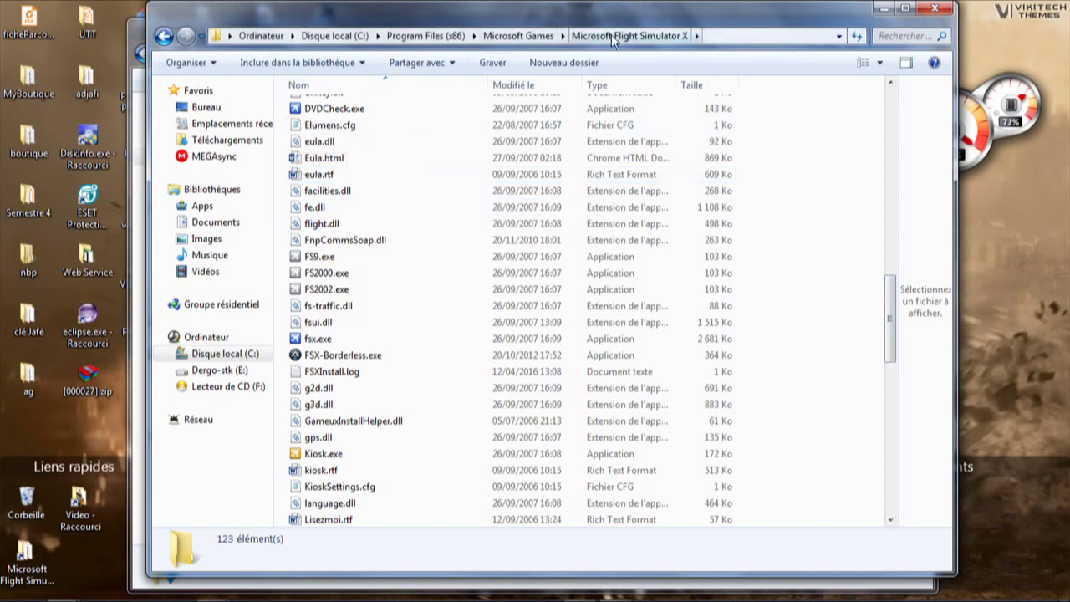
Revisit the Microsoft Flight Simulator X folder from its parent Microsoft Games folder and close the open Explorer windows
{"action": "left_click", "coordinate": [545, 38]}
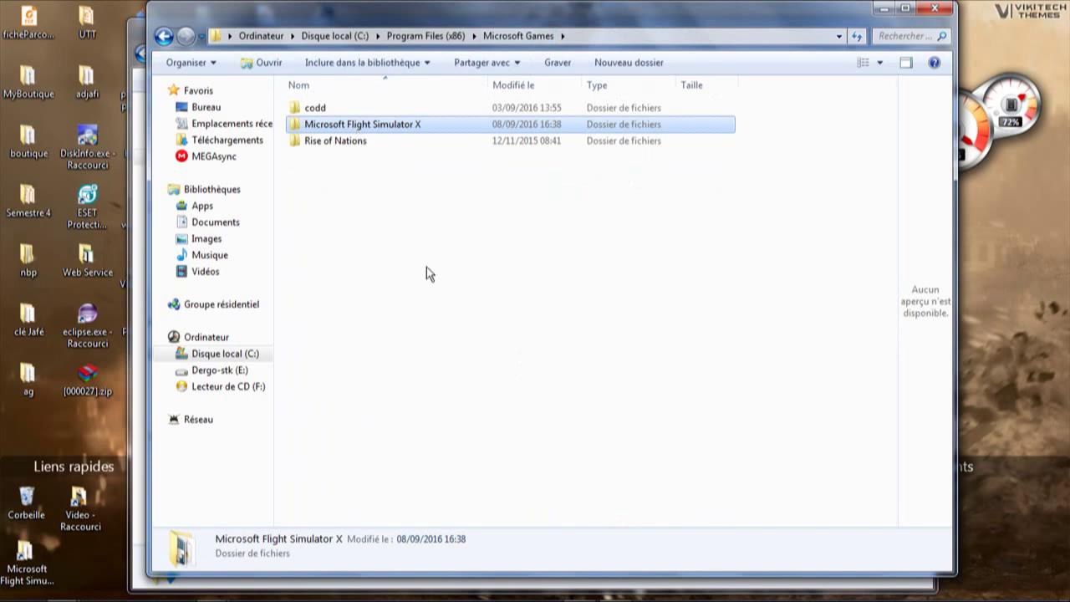
{"action": "double_click", "coordinate": [366, 127]}
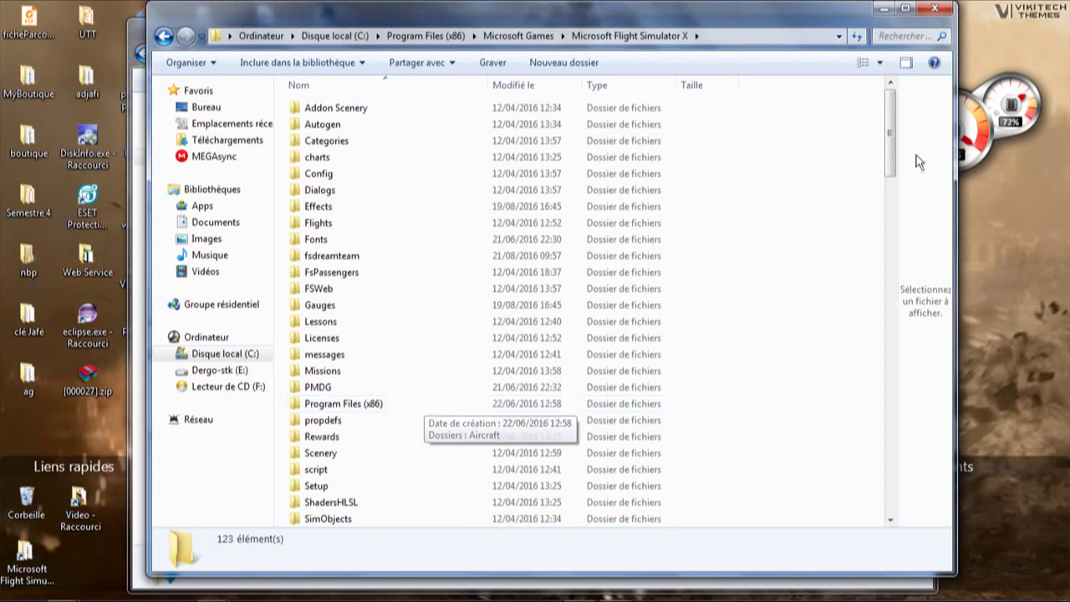
{"action": "left_click", "coordinate": [934, 8]}
{"action": "left_click", "coordinate": [890, 10]}
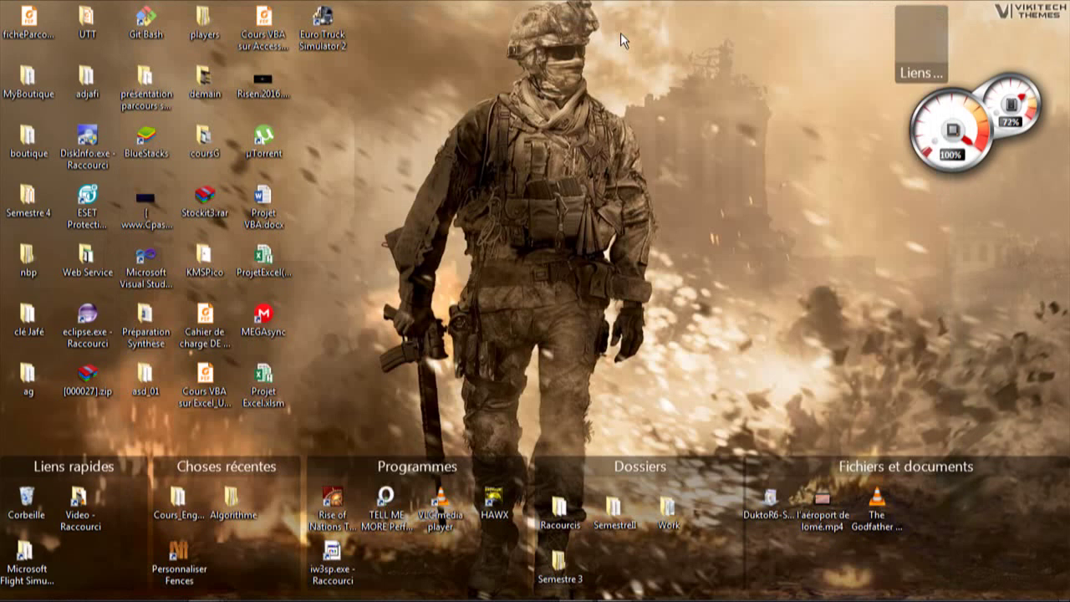
{"action": "double_click", "coordinate": [621, 33]}
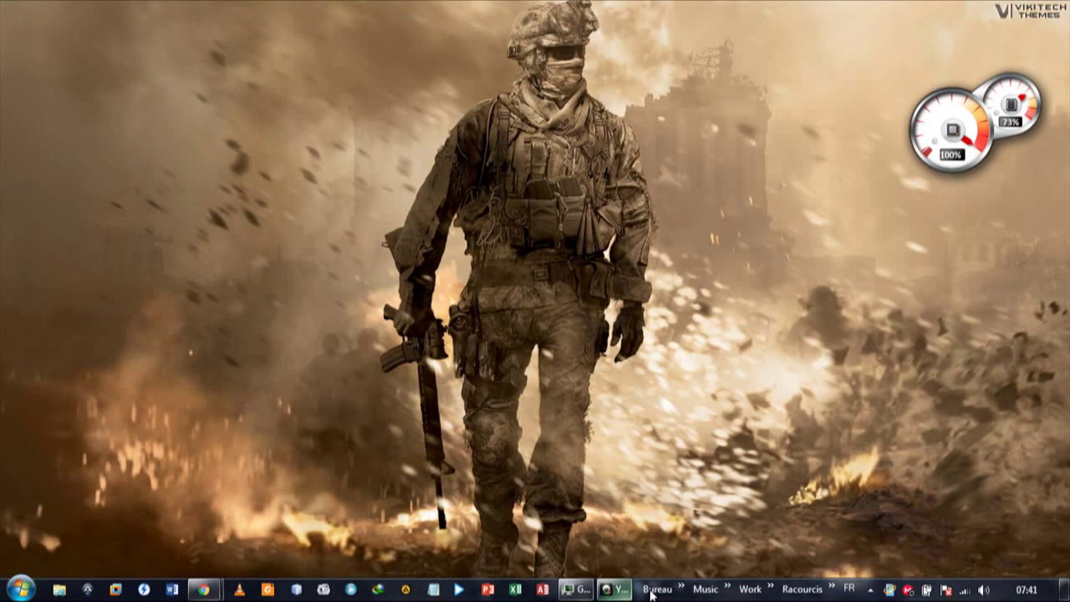
{"action": "mouse_move", "coordinate": [629, 591]}
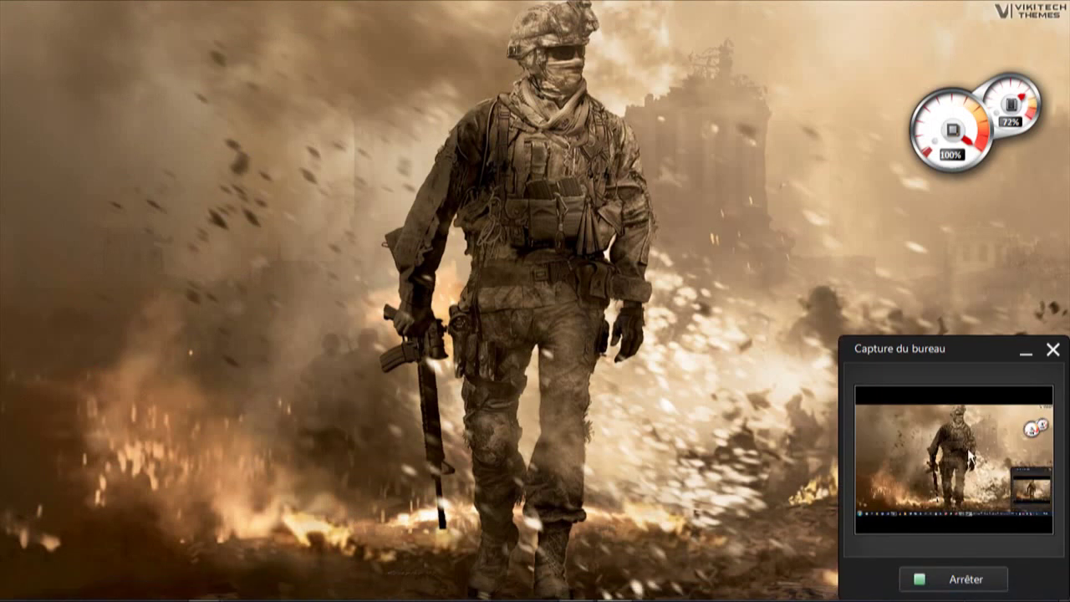
{"action": "left_click", "coordinate": [966, 577]}
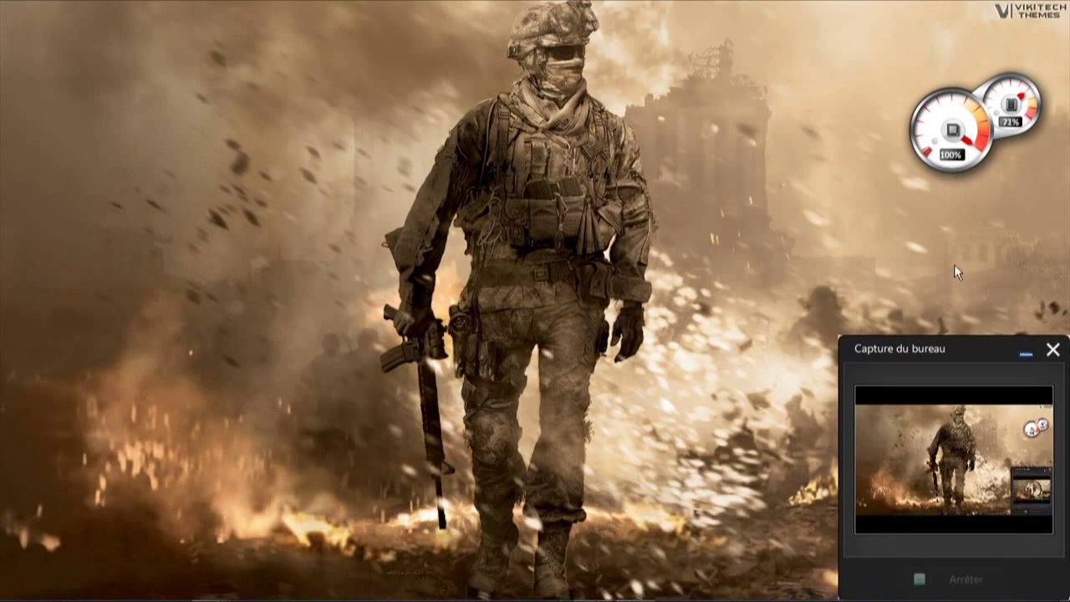
{"action": "left_click", "coordinate": [1028, 358]}
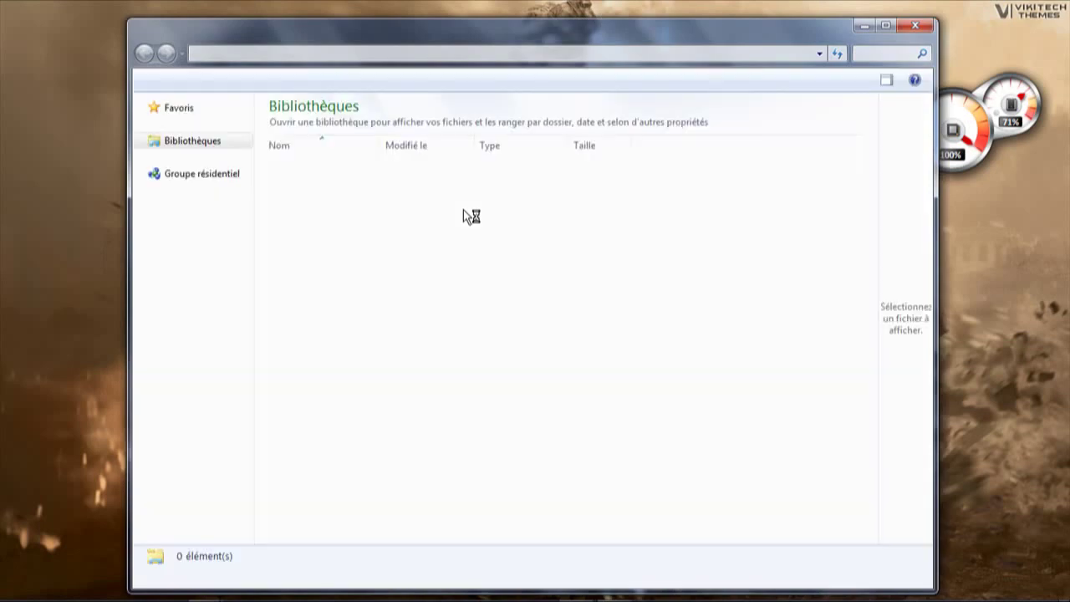
{"action": "left_click", "coordinate": [471, 216]}
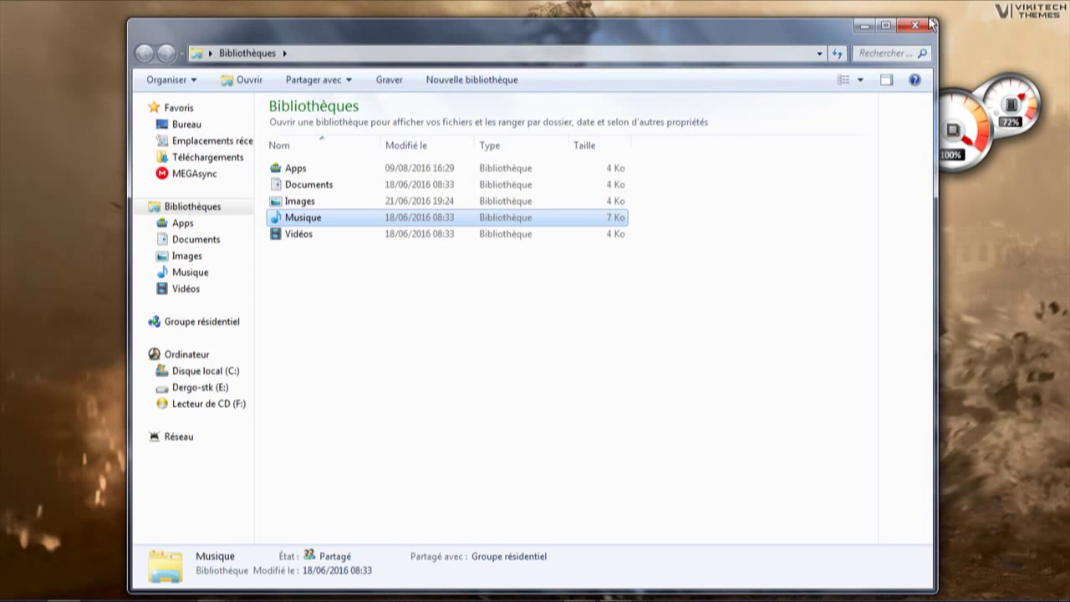
{"action": "left_click", "coordinate": [913, 29]}
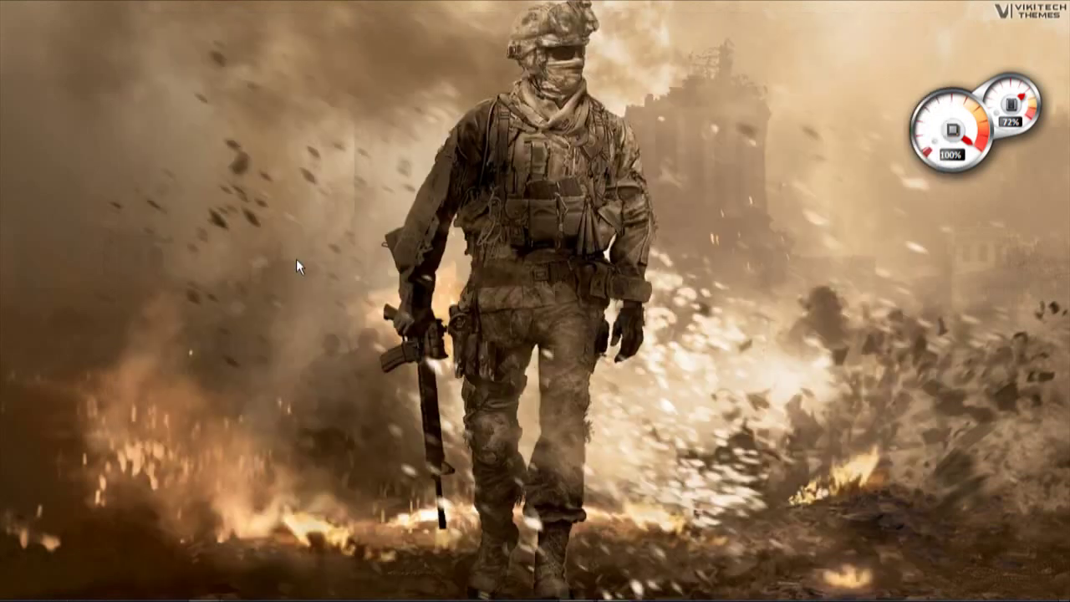
{"action": "double_click", "coordinate": [397, 269]}
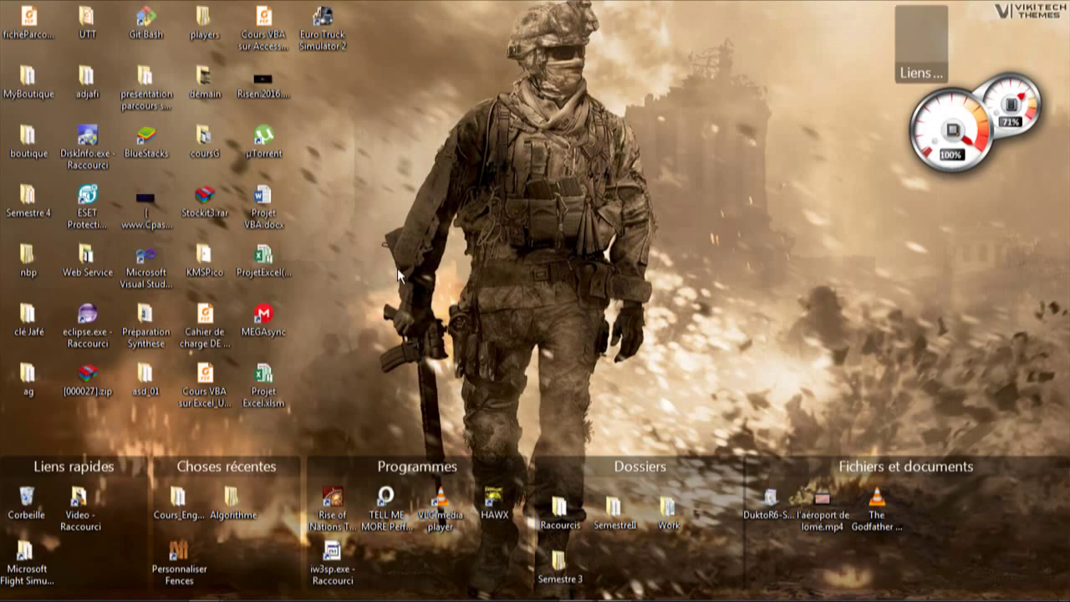
Open the game folder from its desktop shortcut, and reach it again from Disque local (C:) through Program Files (x86) and Microsoft Games
{"action": "double_click", "coordinate": [25, 559]}
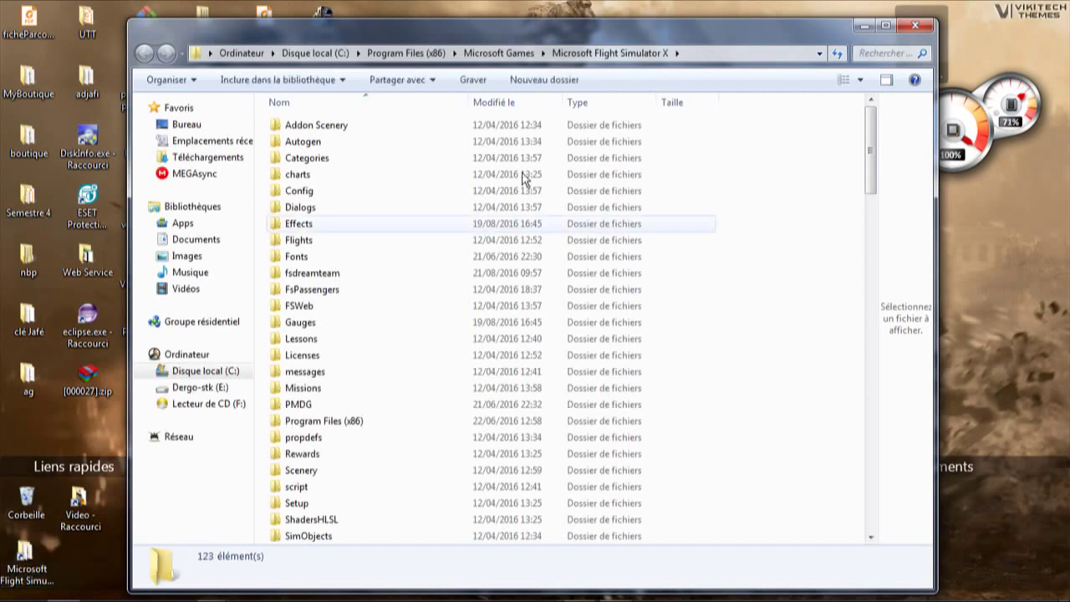
{"action": "left_click", "coordinate": [219, 369]}
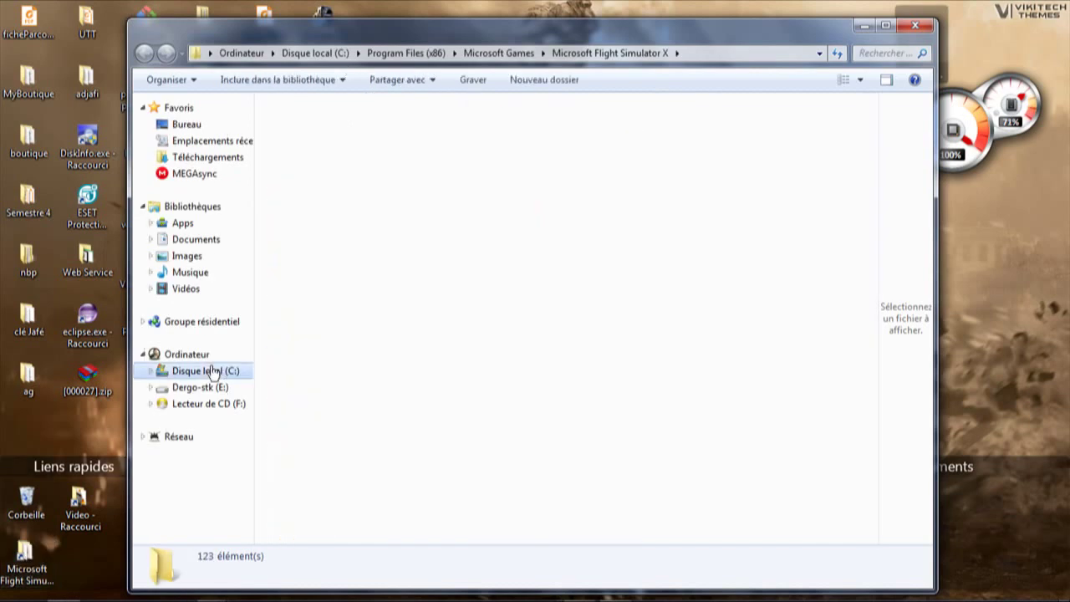
{"action": "left_click", "coordinate": [318, 324]}
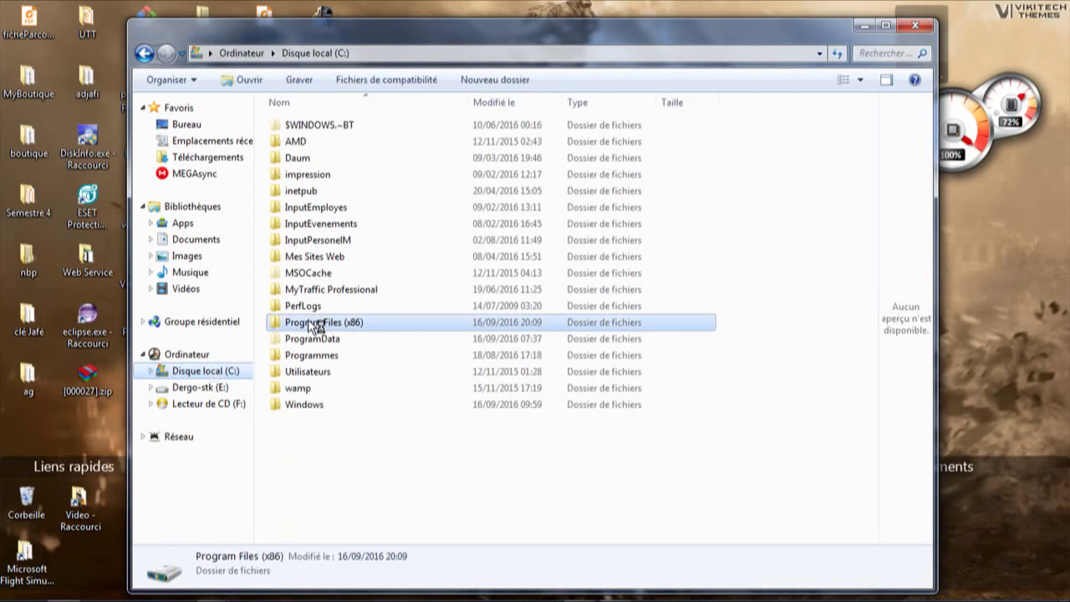
{"action": "double_click", "coordinate": [316, 324]}
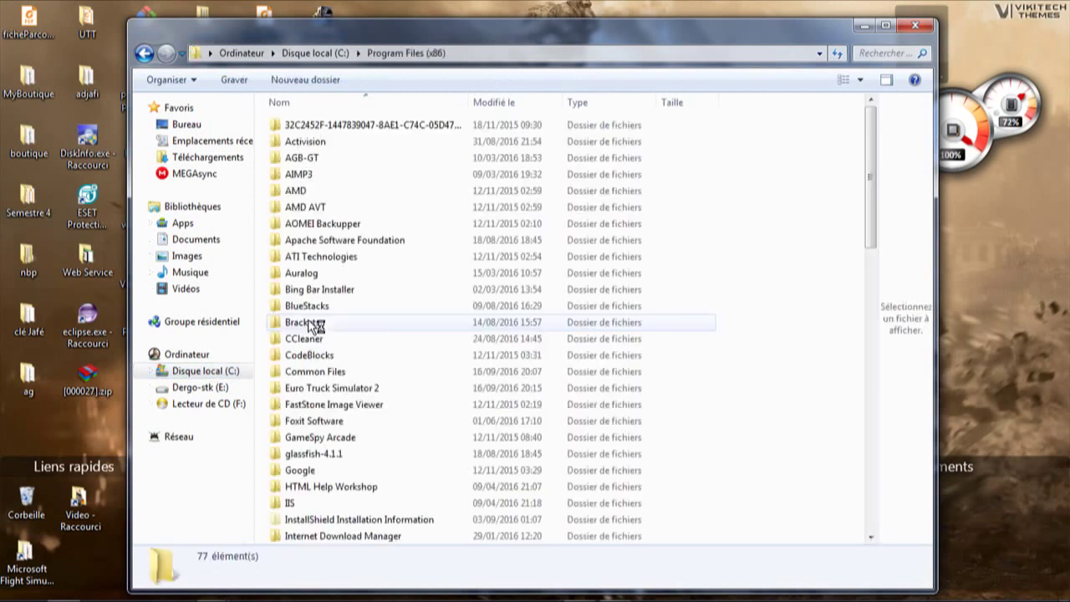
{"action": "left_click", "coordinate": [308, 405]}
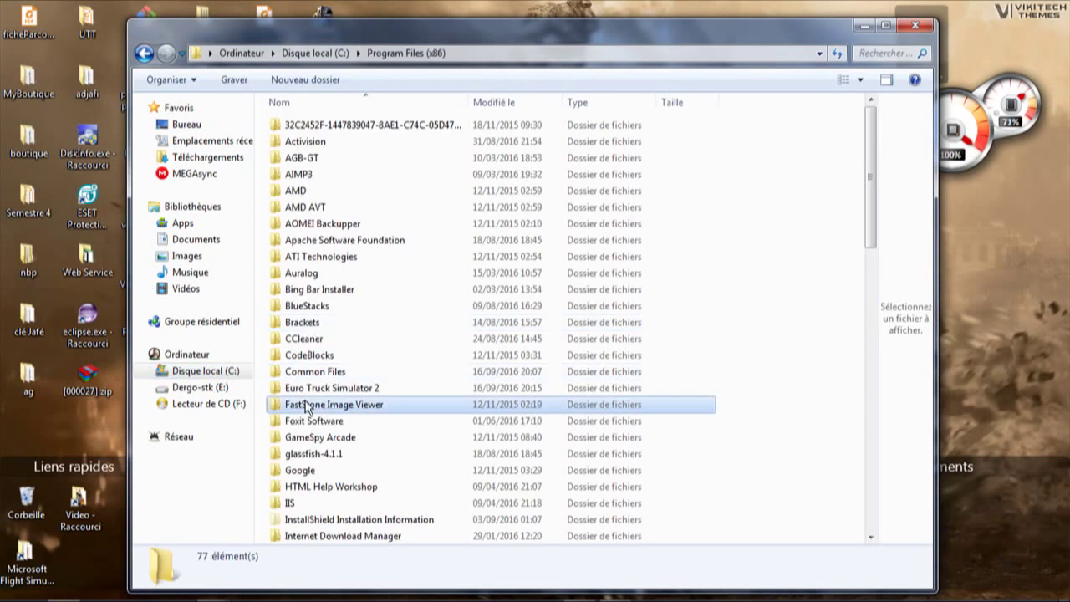
{"action": "key", "text": "m"}
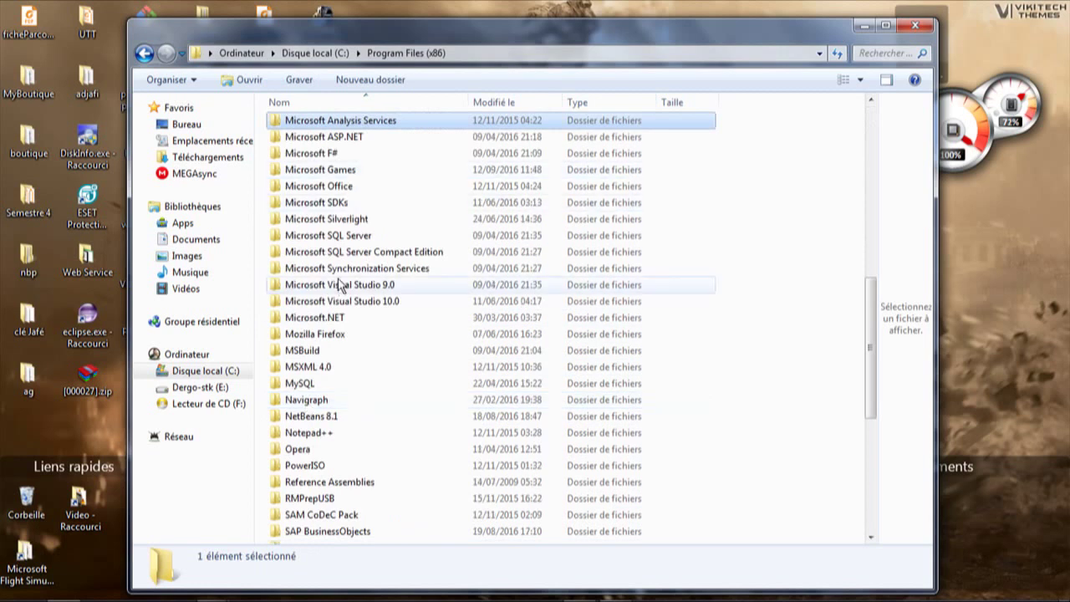
{"action": "left_click", "coordinate": [337, 173]}
{"action": "double_click", "coordinate": [336, 176]}
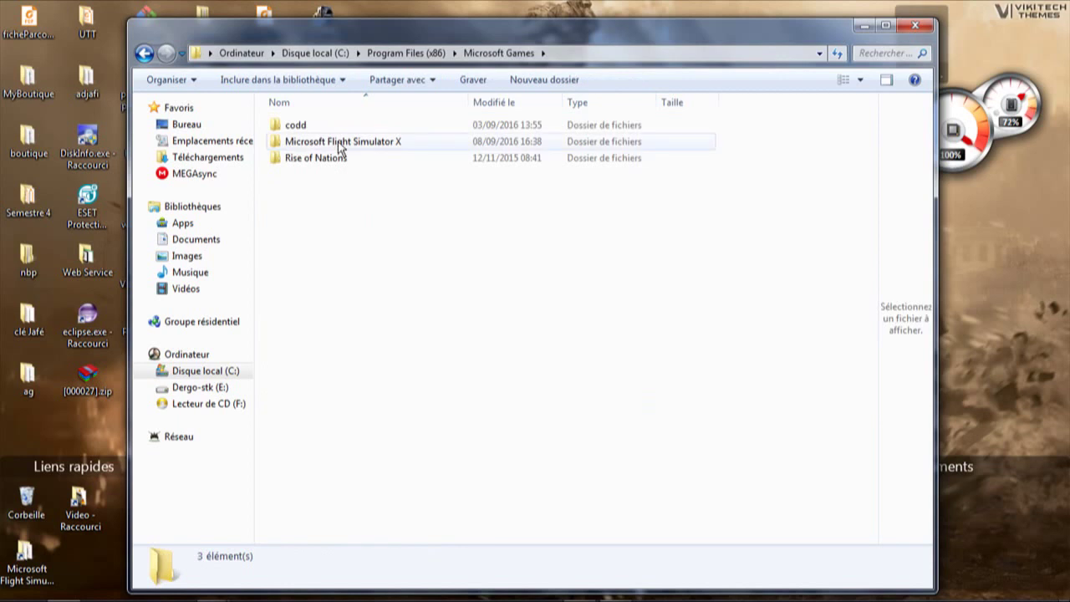
{"action": "double_click", "coordinate": [339, 143]}
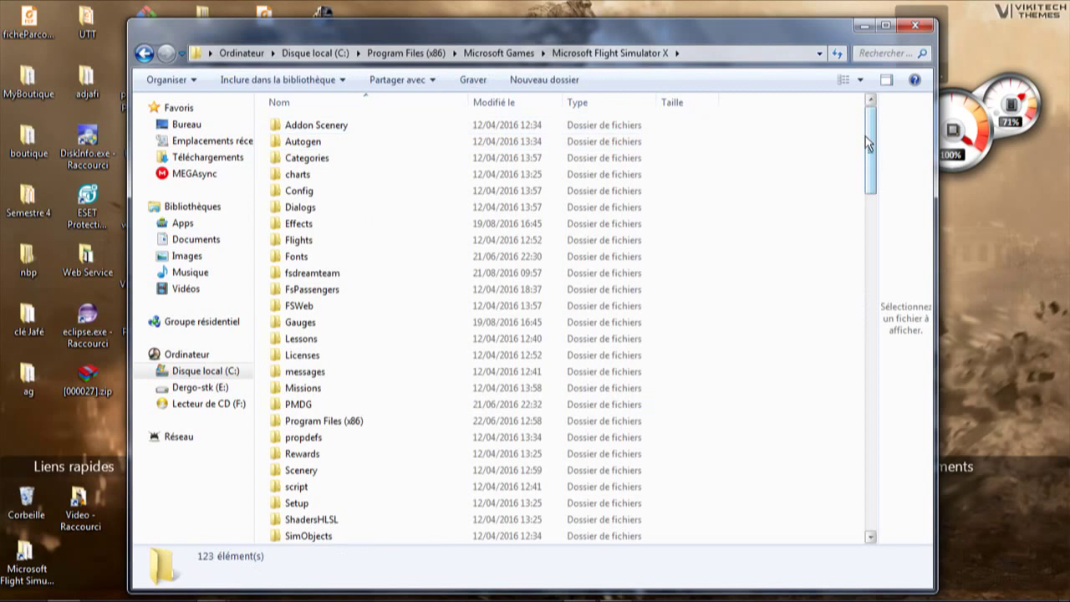
Look through the game's root files, and reopen the Microsoft Flight Simulator X folder from Microsoft Games
{"action": "left_click_drag", "start_coordinate": [868, 138], "coordinate": [872, 249]}
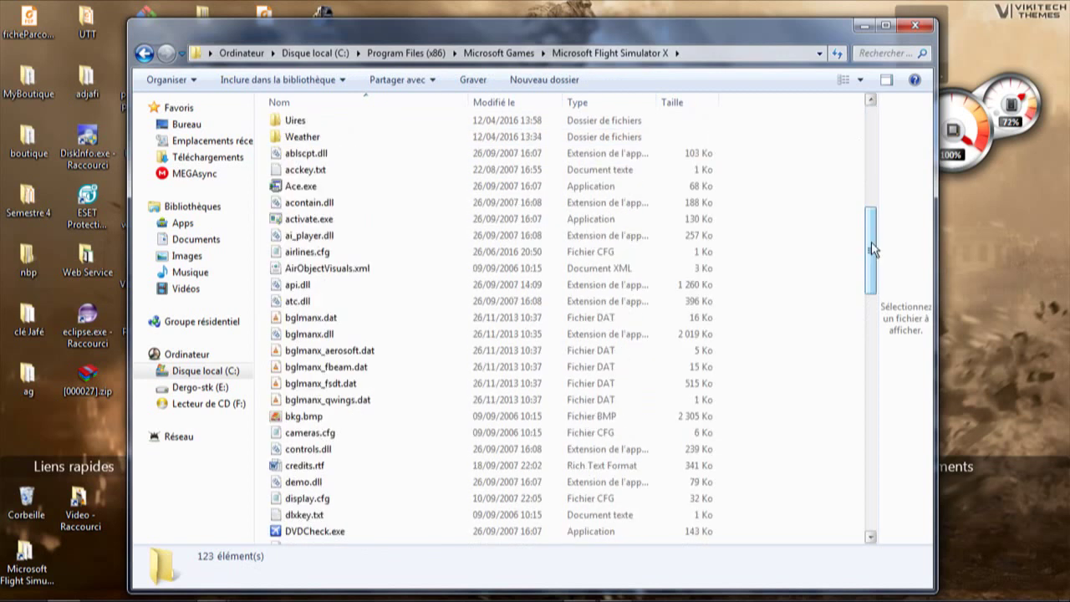
{"action": "left_click", "coordinate": [502, 53]}
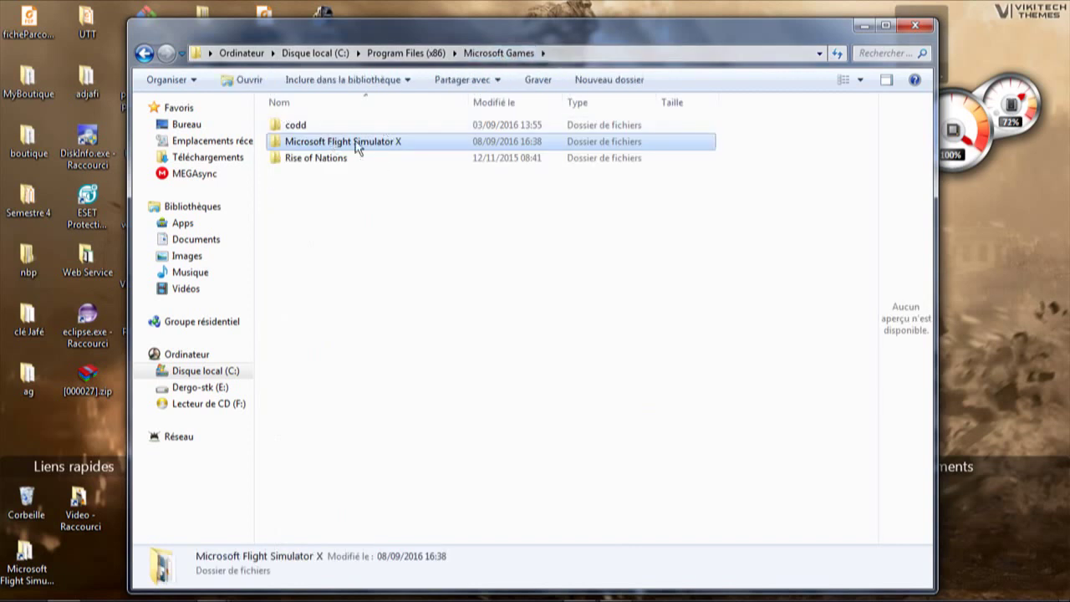
{"action": "double_click", "coordinate": [358, 144]}
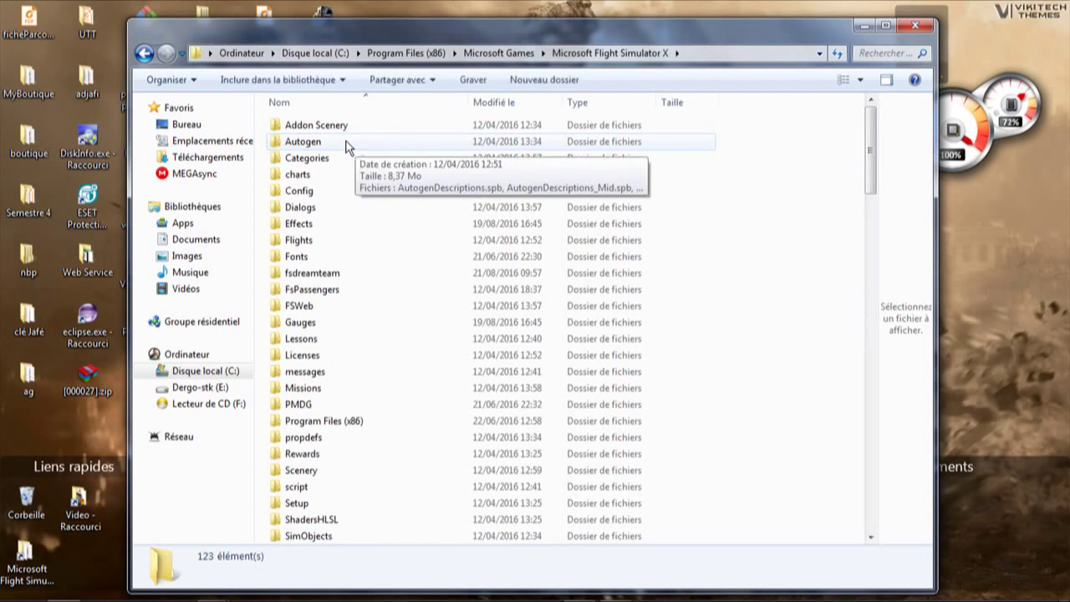
Open the Compressed folder in Téléchargements and look through its archives and subfolders
{"action": "left_click", "coordinate": [217, 165]}
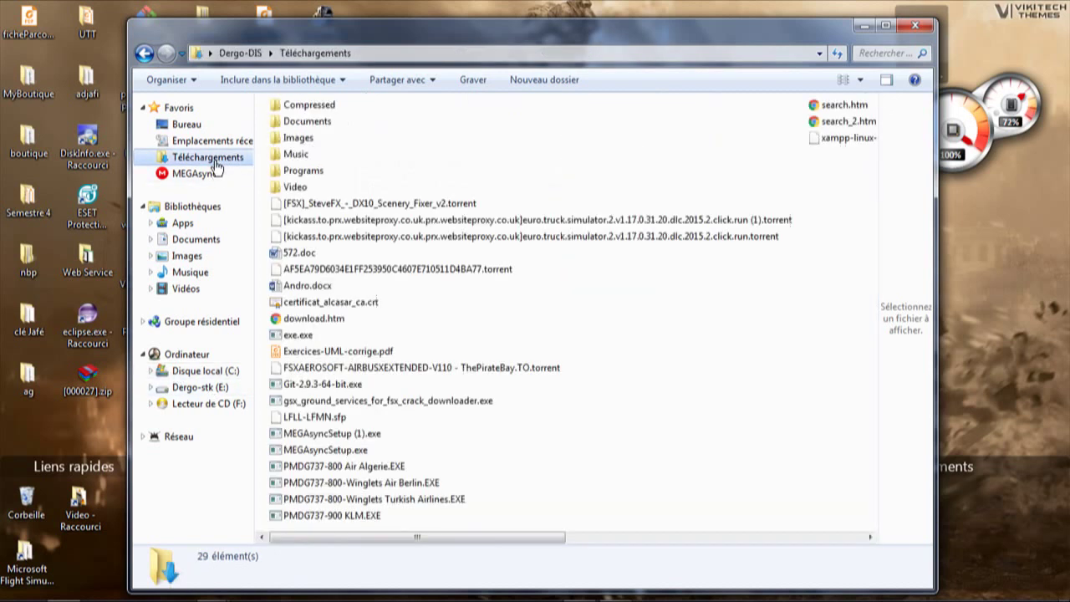
{"action": "left_click", "coordinate": [314, 110]}
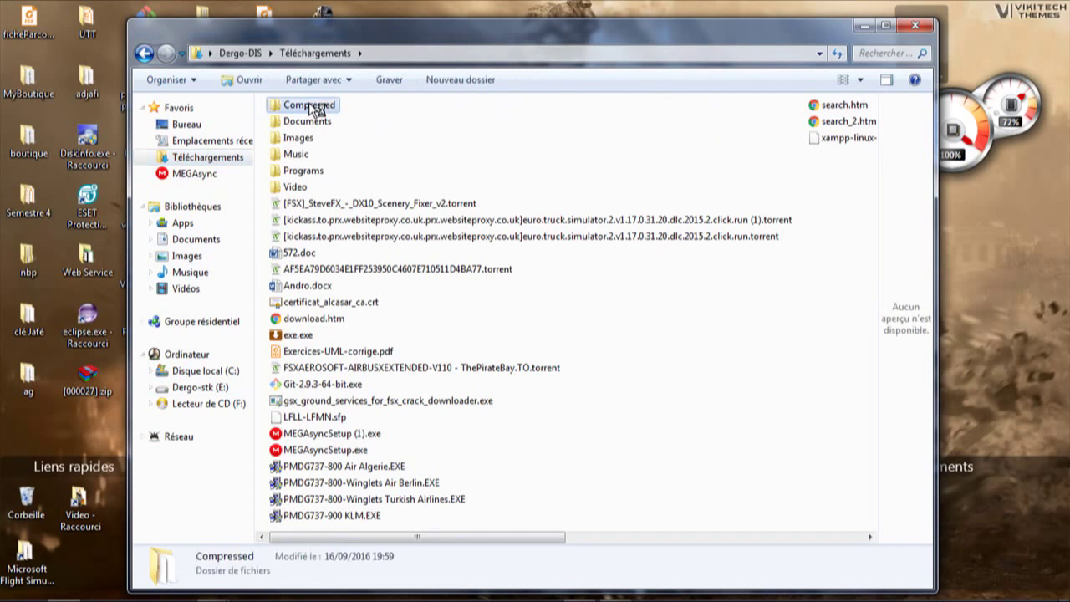
{"action": "double_click", "coordinate": [315, 110]}
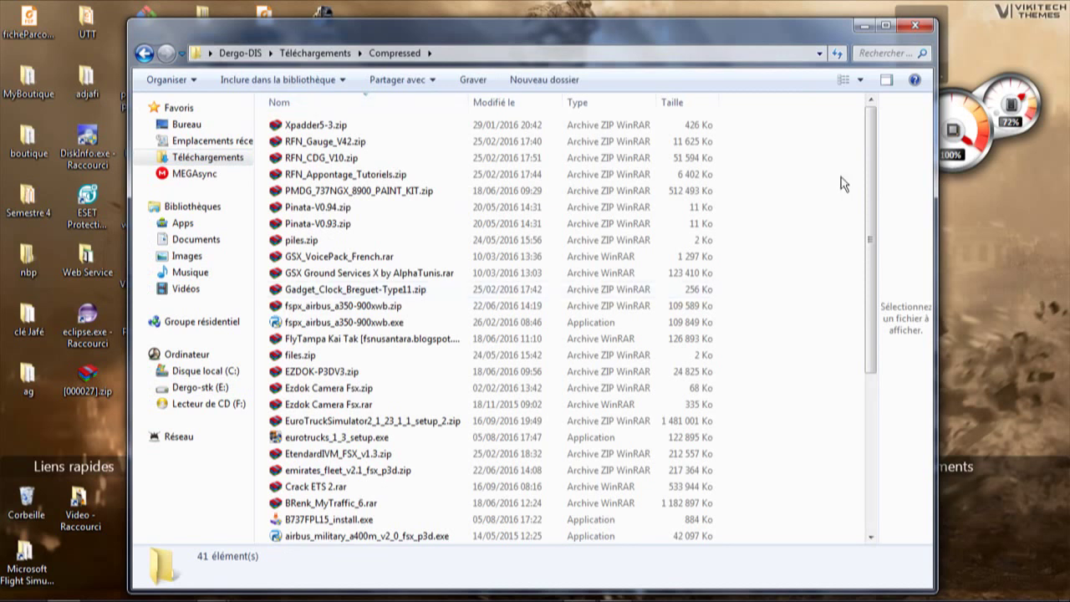
{"action": "left_click_drag", "start_coordinate": [866, 186], "coordinate": [864, 363]}
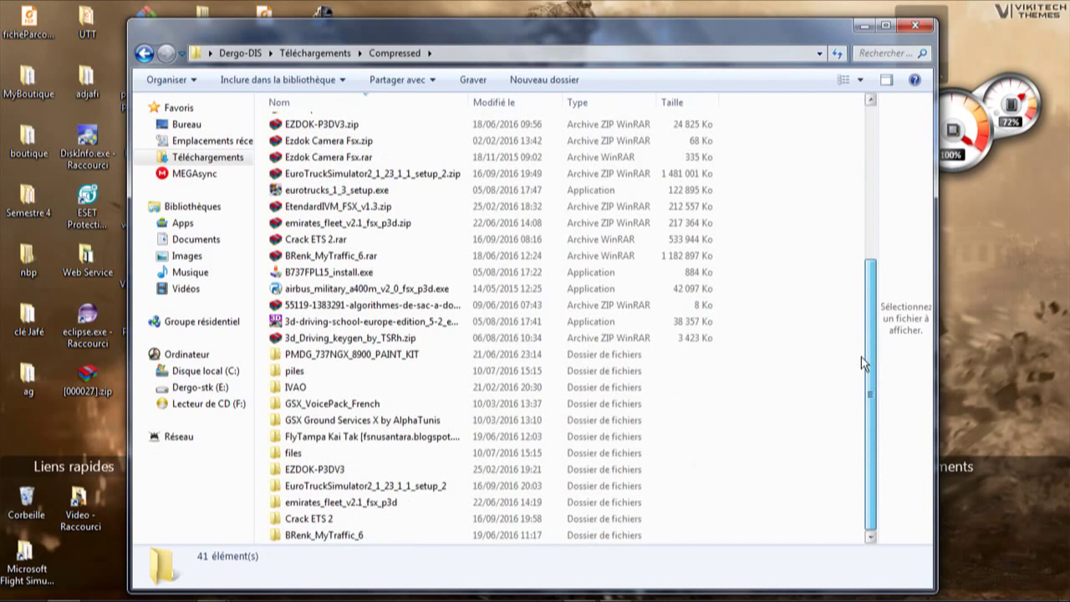
Open the Compressed folder on Dergo-stk (E:), inside recup2 and its Downloads subfolder
{"action": "left_click", "coordinate": [208, 389]}
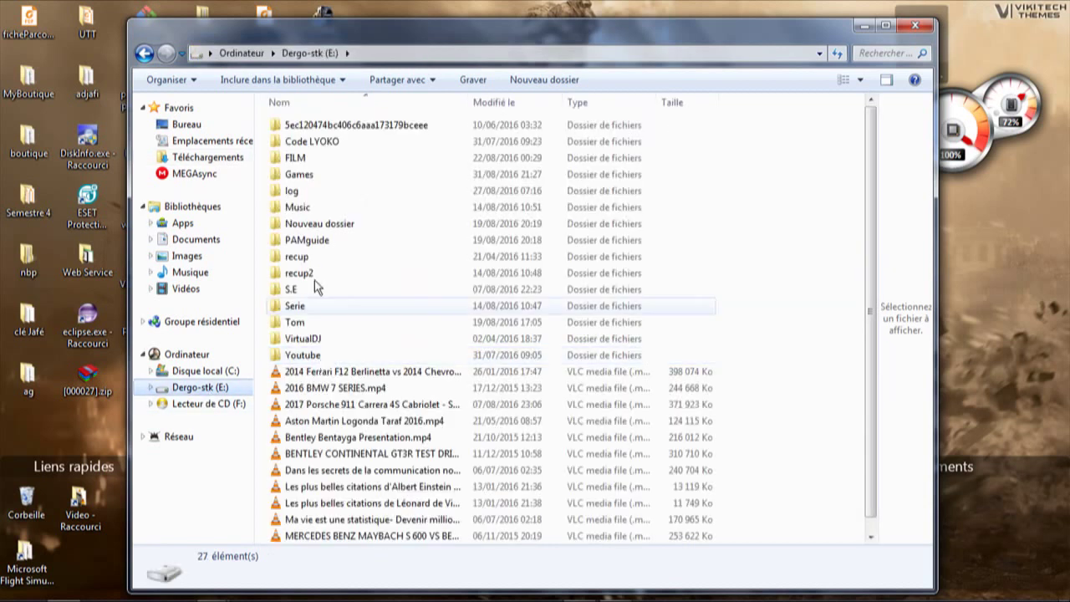
{"action": "left_click", "coordinate": [310, 276]}
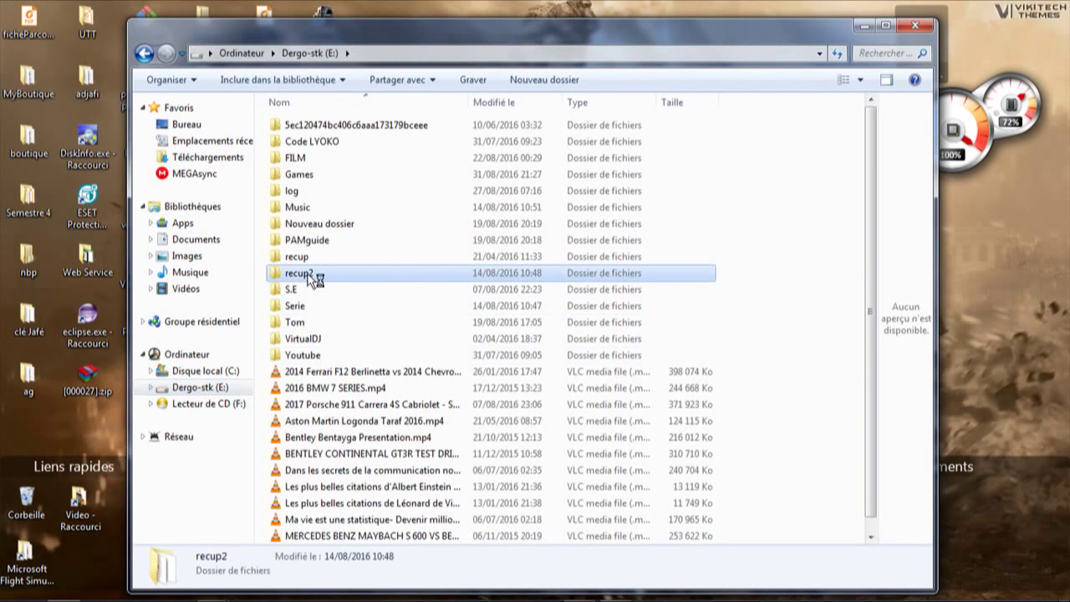
{"action": "double_click", "coordinate": [310, 276]}
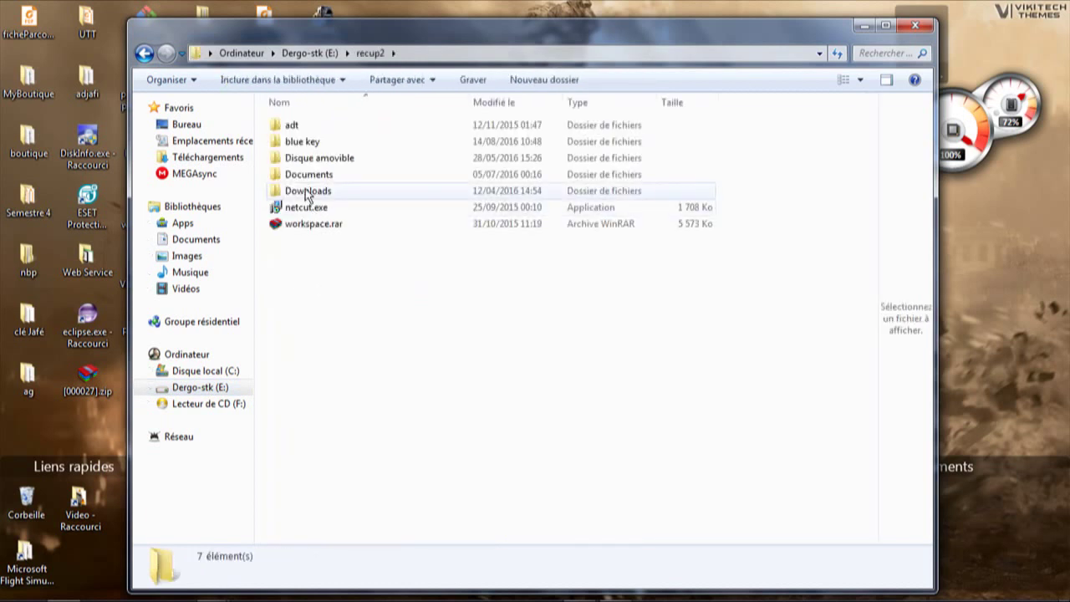
{"action": "double_click", "coordinate": [307, 193]}
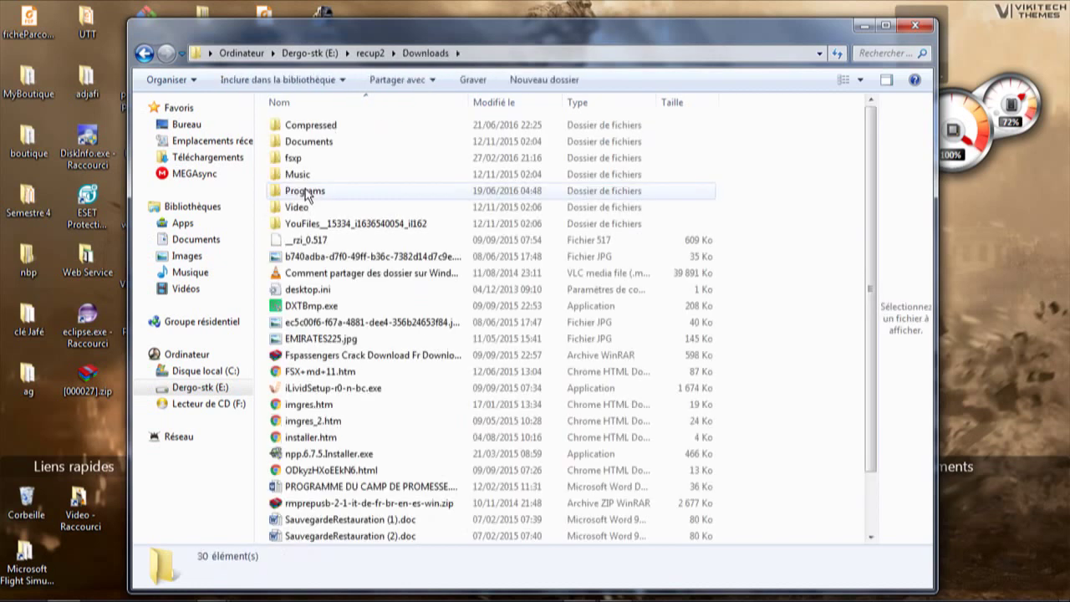
{"action": "left_click", "coordinate": [306, 127]}
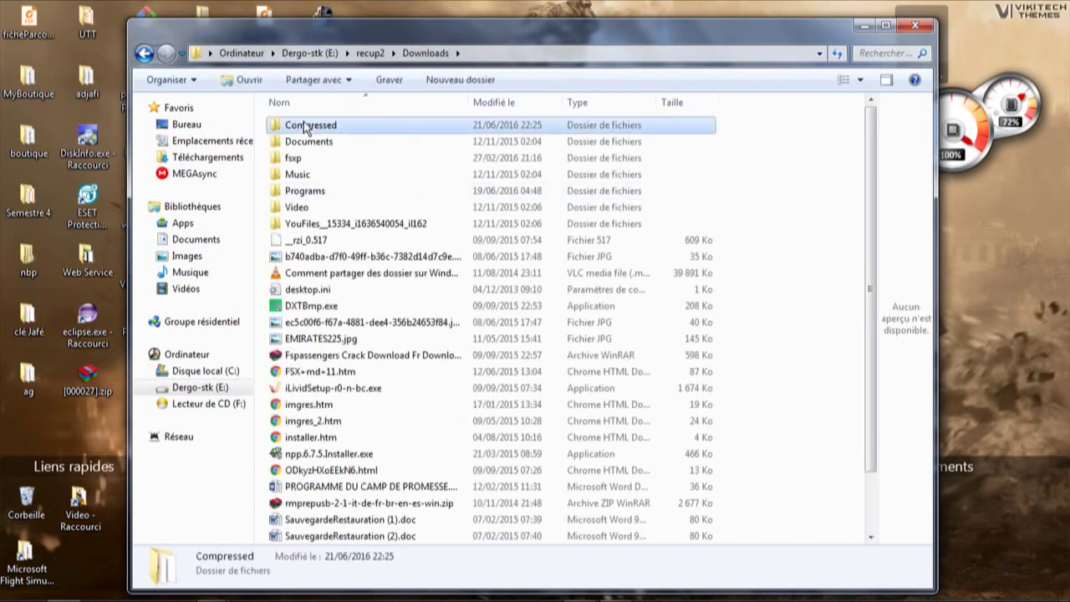
{"action": "double_click", "coordinate": [305, 125]}
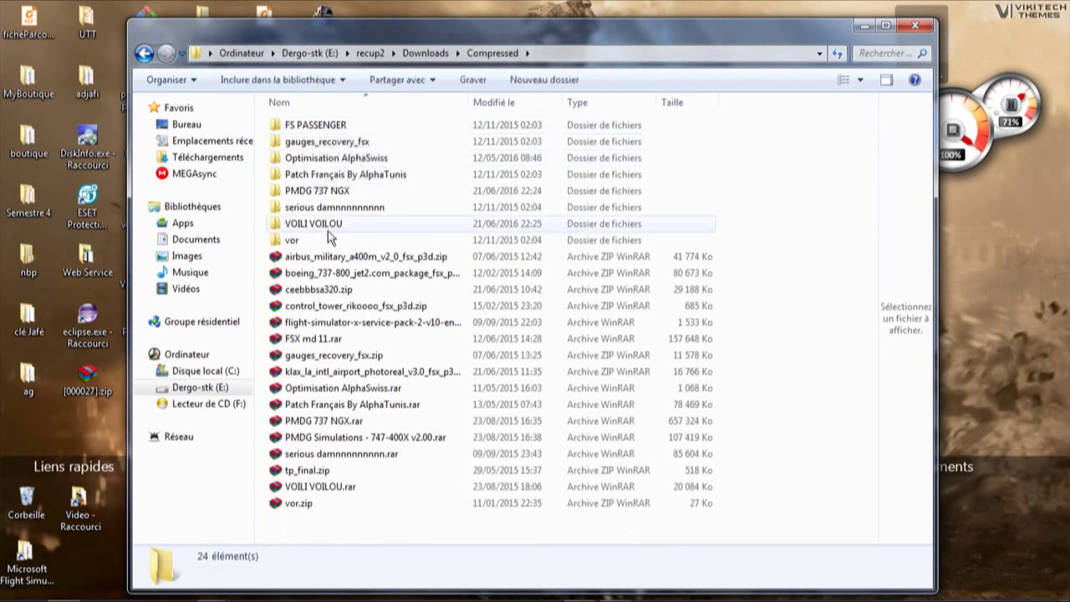
Open Patch Français By AlphaTunis and its MFli0Simu00X_pfr subfolder, and launch Flight Simulator X-PatchFR.exe
{"action": "double_click", "coordinate": [332, 176]}
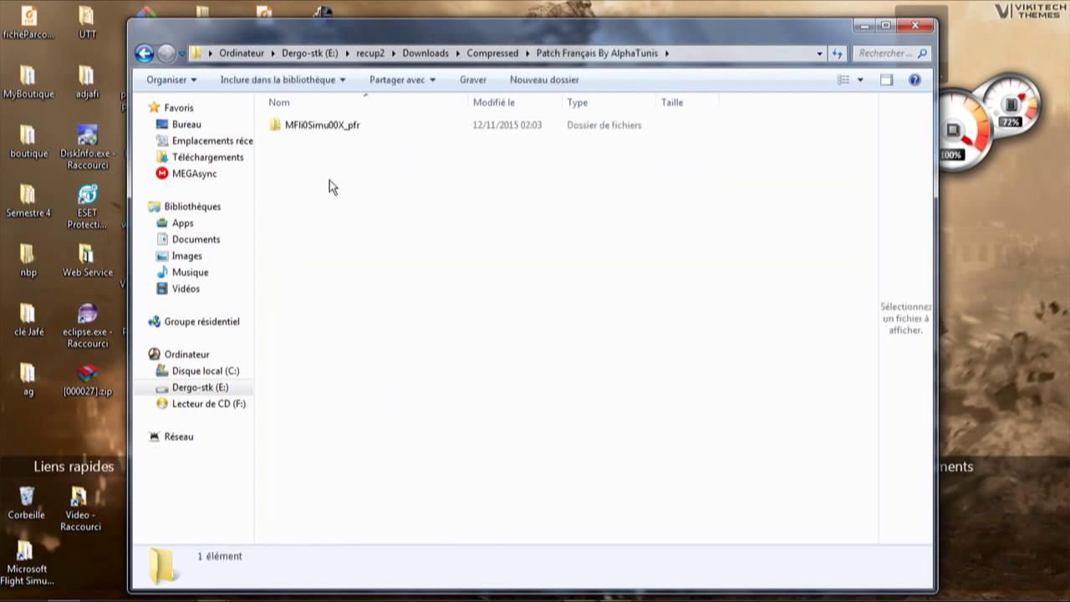
{"action": "double_click", "coordinate": [326, 127]}
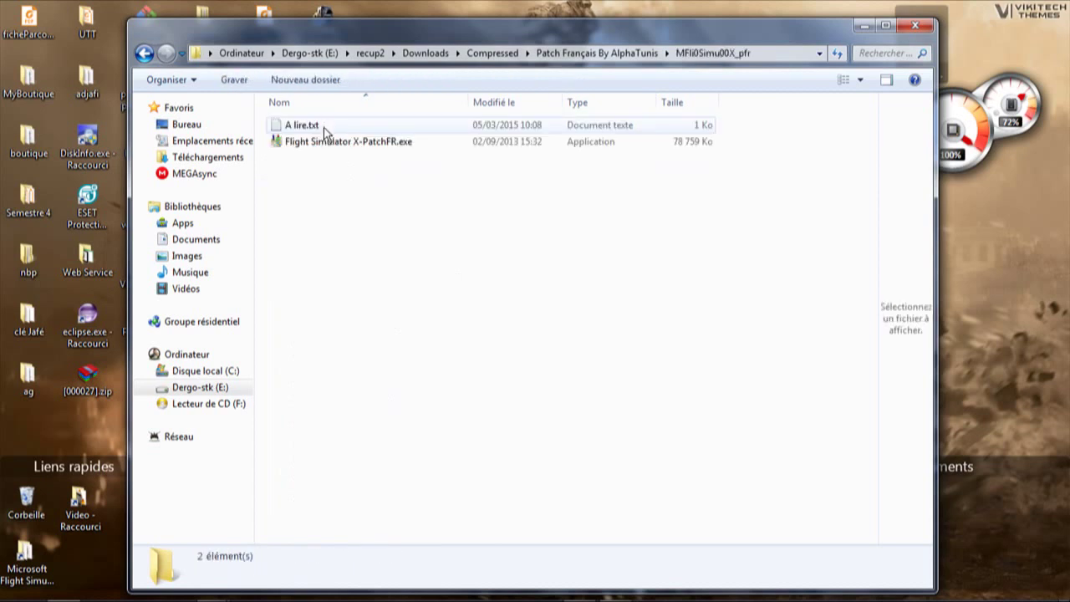
{"action": "left_click", "coordinate": [321, 144]}
{"action": "double_click", "coordinate": [321, 143]}
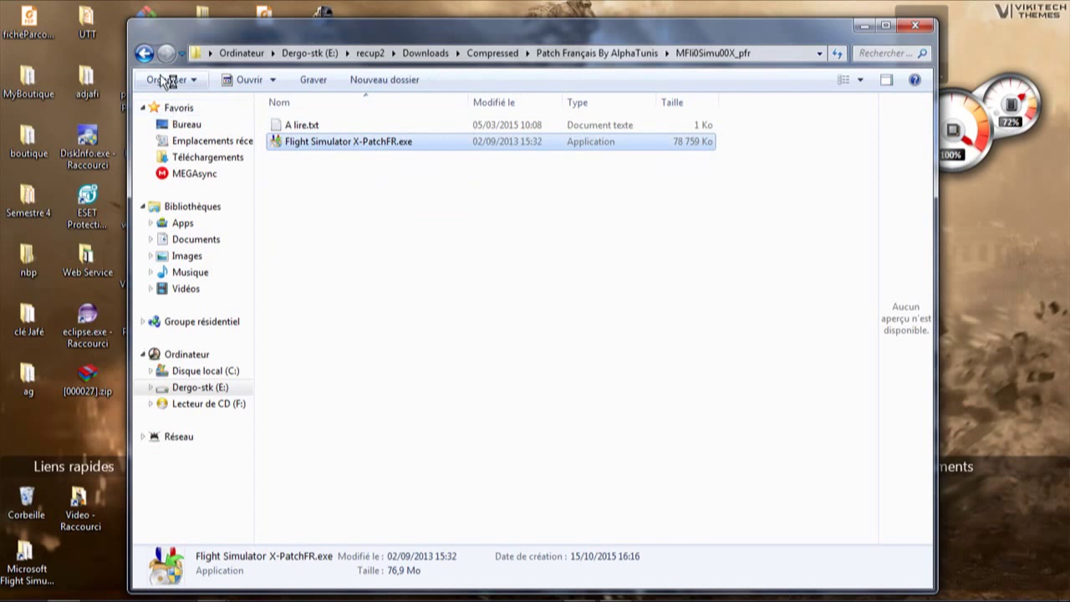
Leave the patch folder for Téléchargements, and open the game's parent Microsoft Games folder by way of its desktop shortcut
{"action": "left_click", "coordinate": [145, 55]}
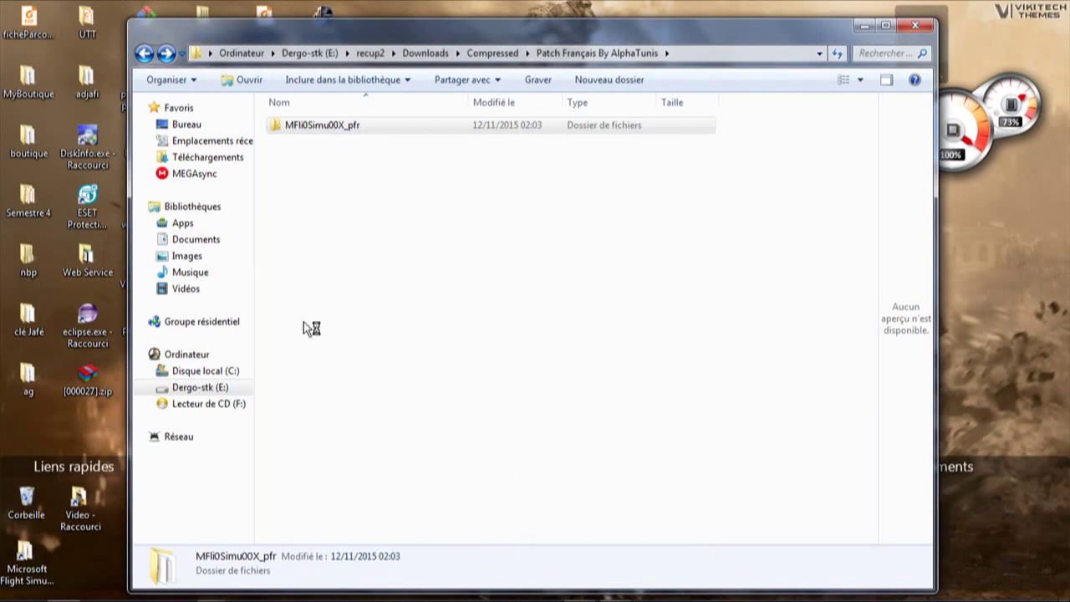
{"action": "left_click", "coordinate": [230, 159]}
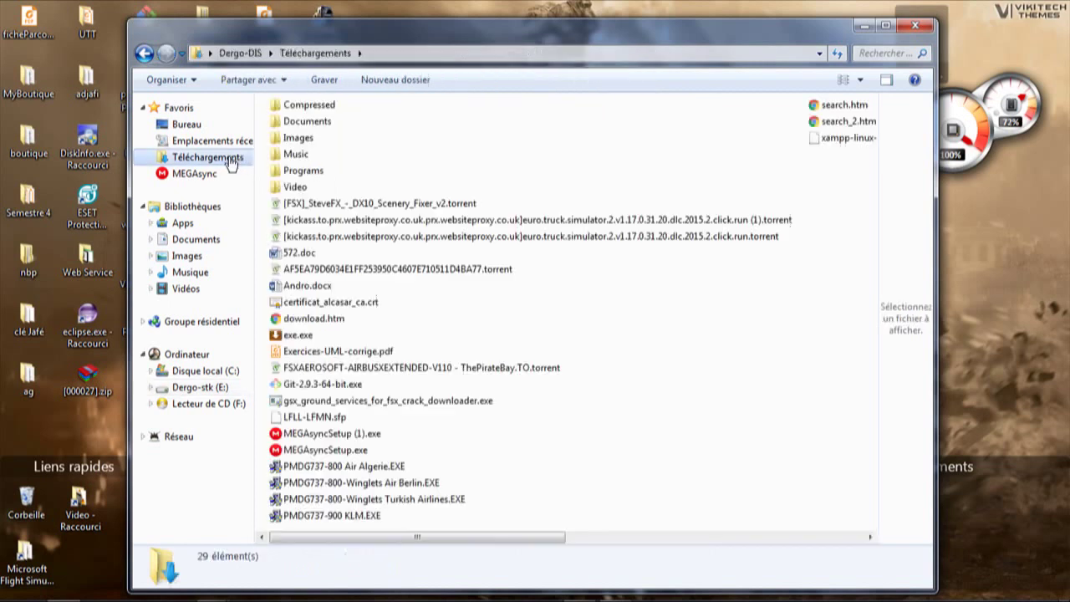
{"action": "double_click", "coordinate": [30, 560]}
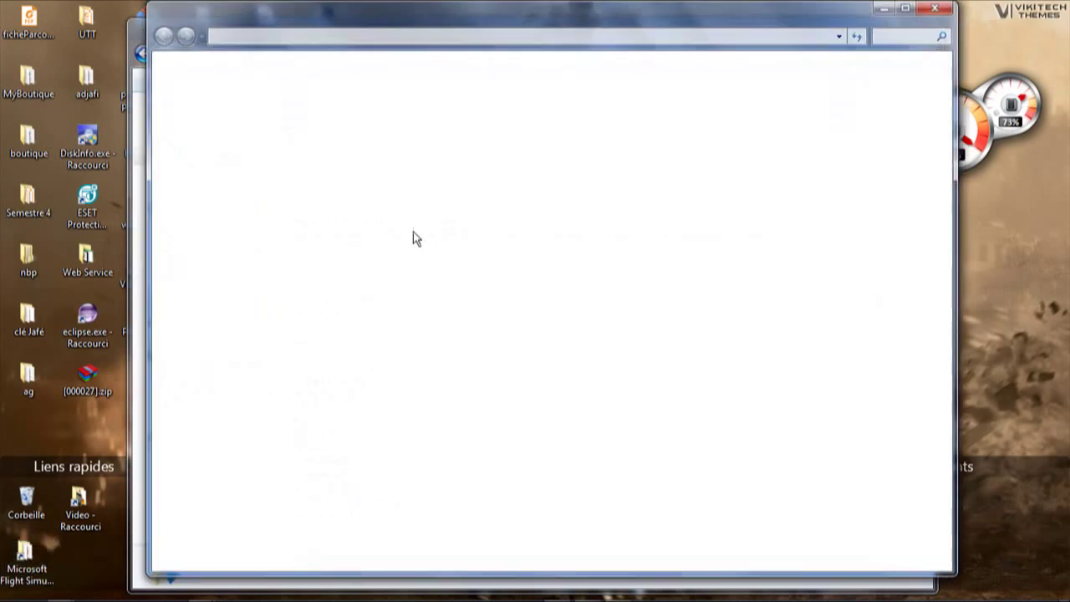
{"action": "left_click", "coordinate": [511, 38]}
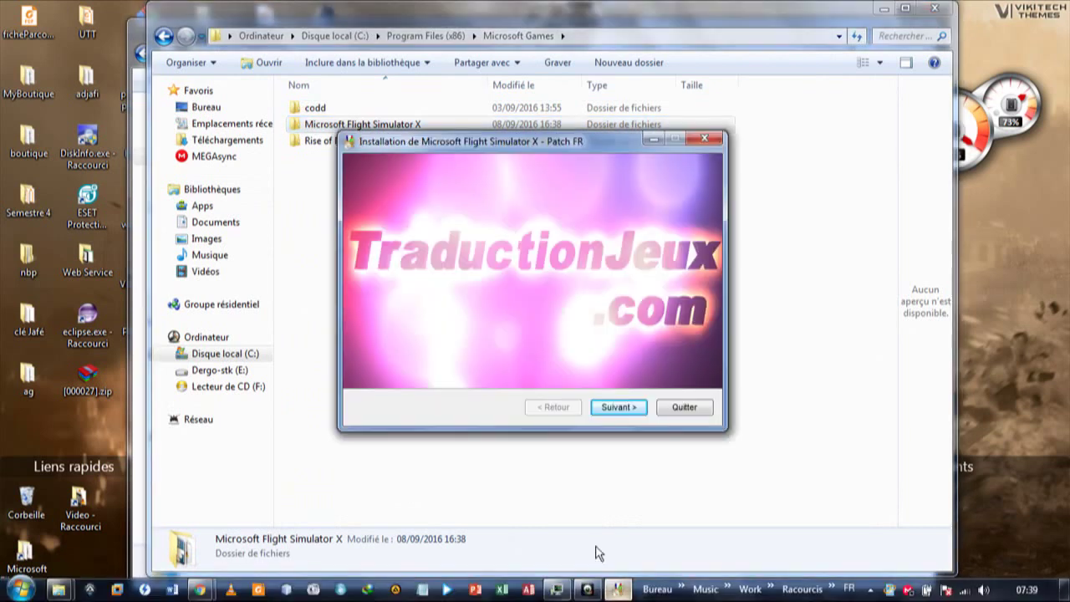
Advance the Patch FR installer to its installation directory page, and view the Microsoft Flight Simulator X target in the folder browser
{"action": "left_click", "coordinate": [617, 407]}
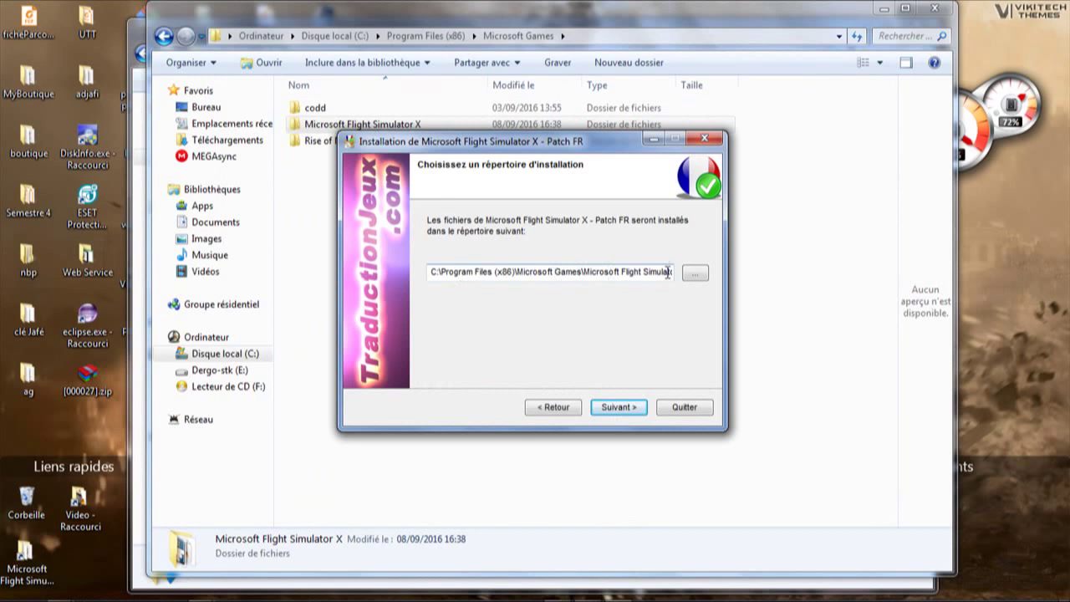
{"action": "left_click", "coordinate": [702, 275]}
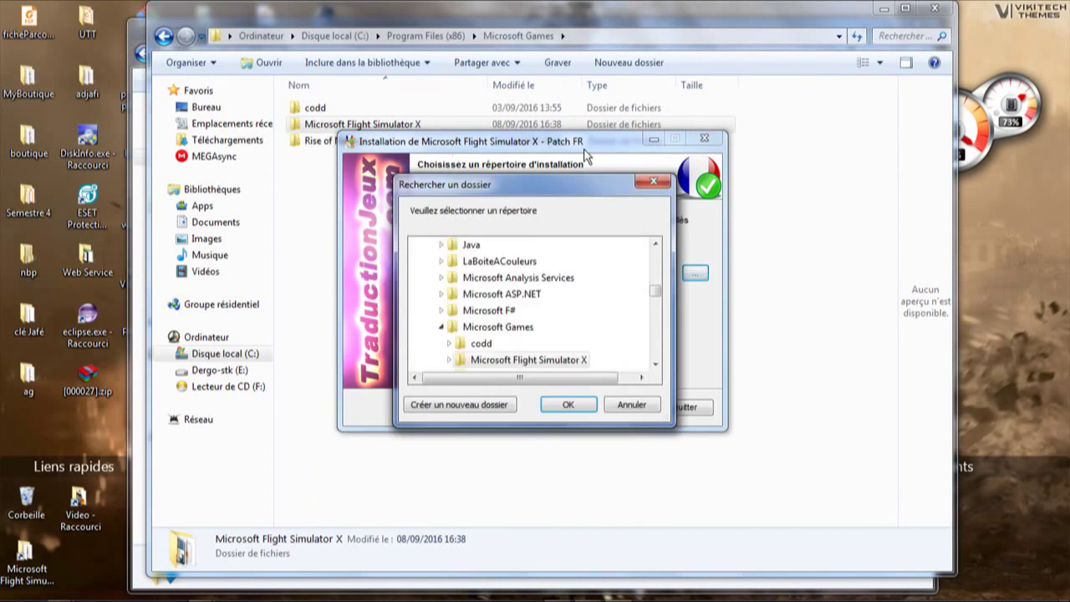
{"action": "left_click", "coordinate": [657, 181]}
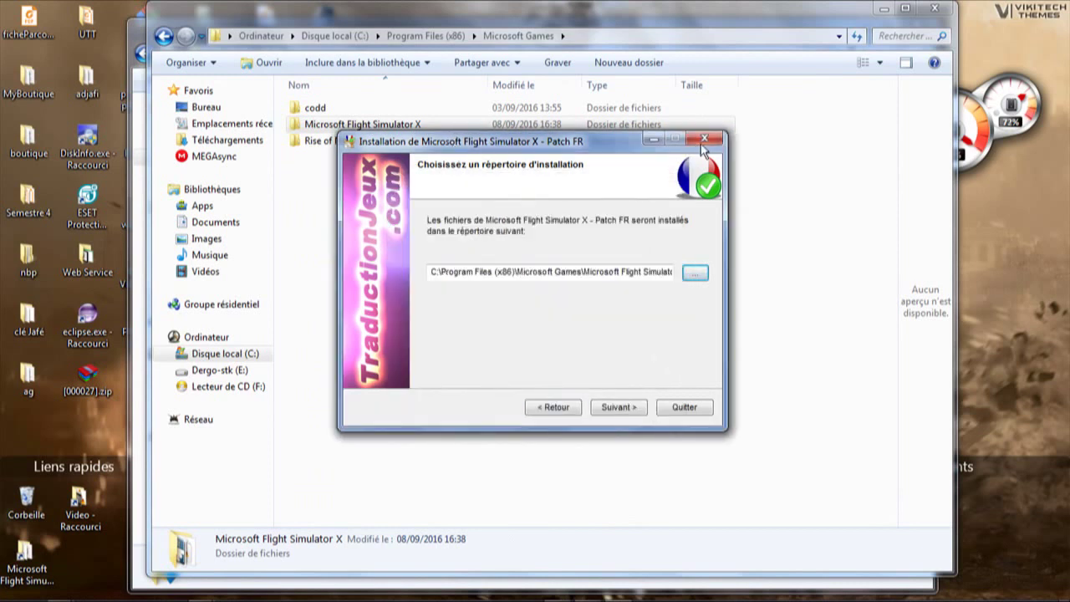
Exit the Patch FR installer without installing and acknowledge its closing notice
{"action": "left_click", "coordinate": [704, 144]}
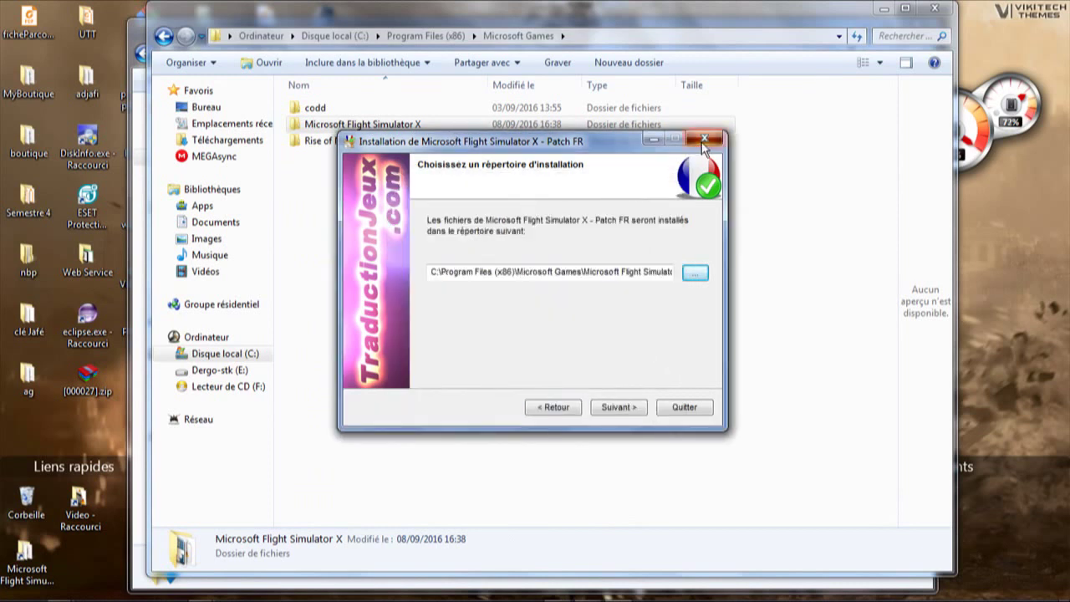
{"action": "left_click", "coordinate": [604, 361]}
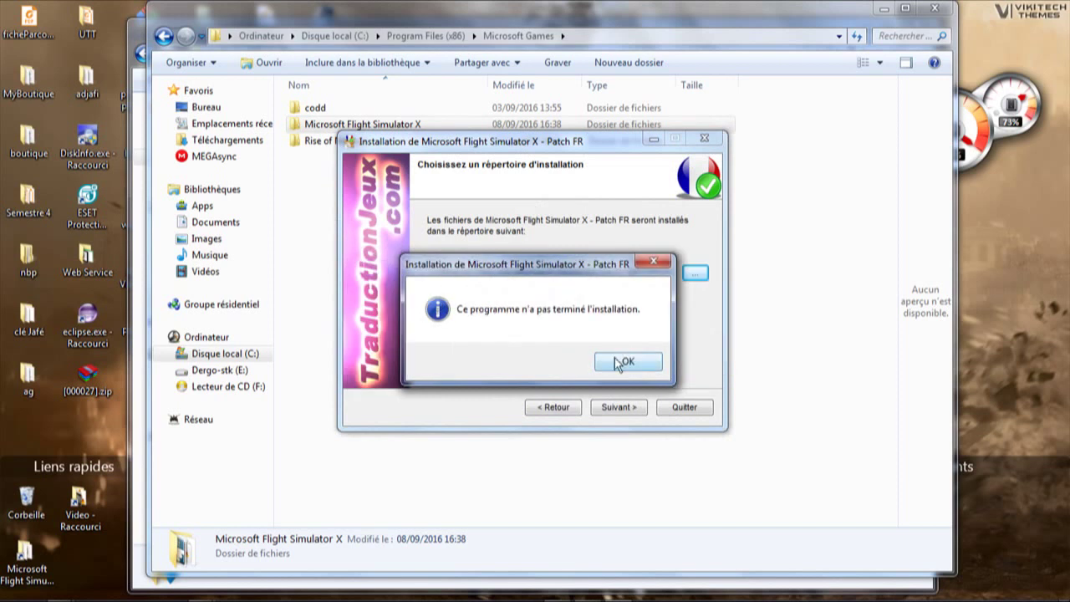
{"action": "left_click", "coordinate": [617, 362]}
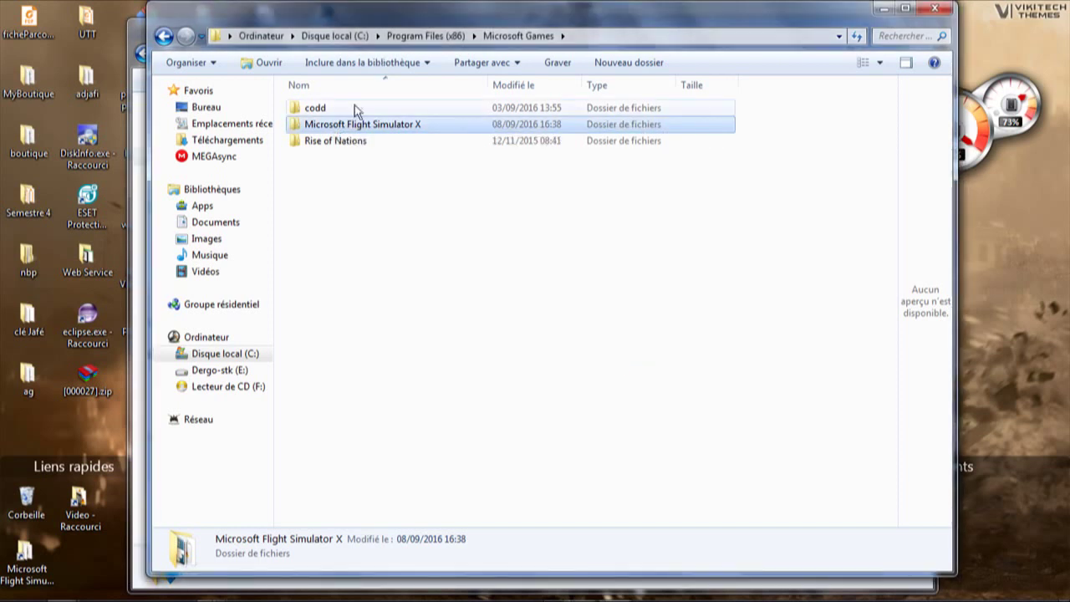
Examine the subfolders and files in Microsoft Flight Simulator X, and return to that folder through Microsoft Games
{"action": "double_click", "coordinate": [350, 127]}
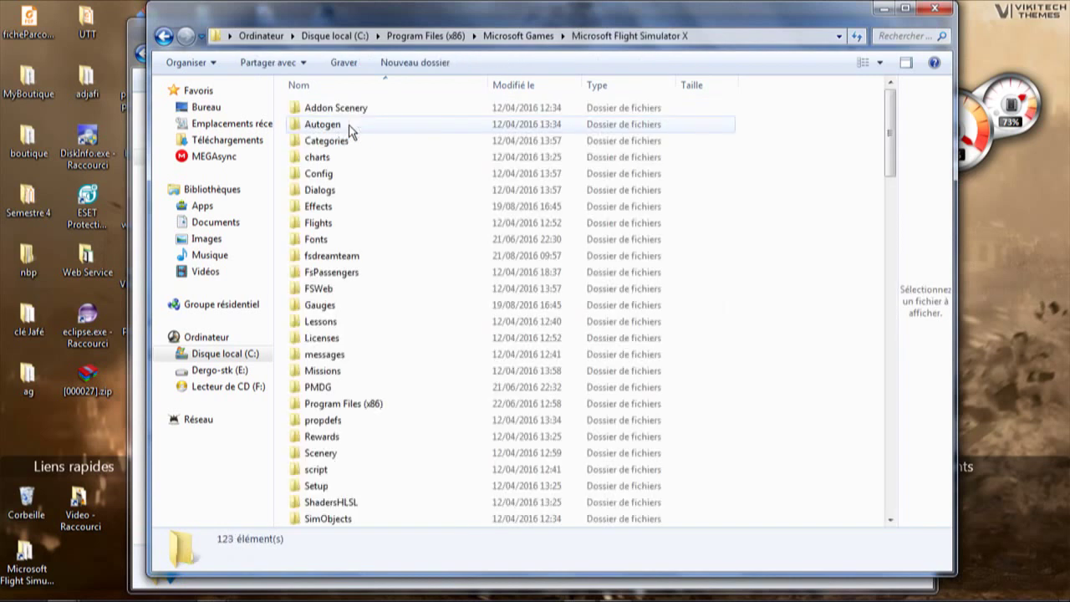
{"action": "left_click_drag", "start_coordinate": [896, 110], "coordinate": [892, 236]}
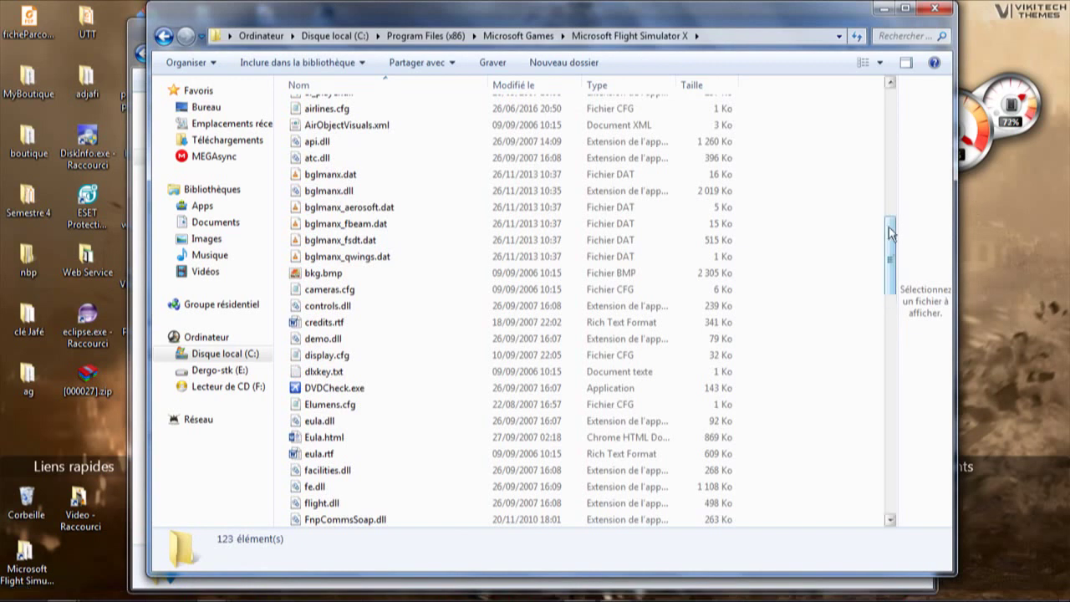
{"action": "left_click_drag", "start_coordinate": [891, 234], "coordinate": [891, 197]}
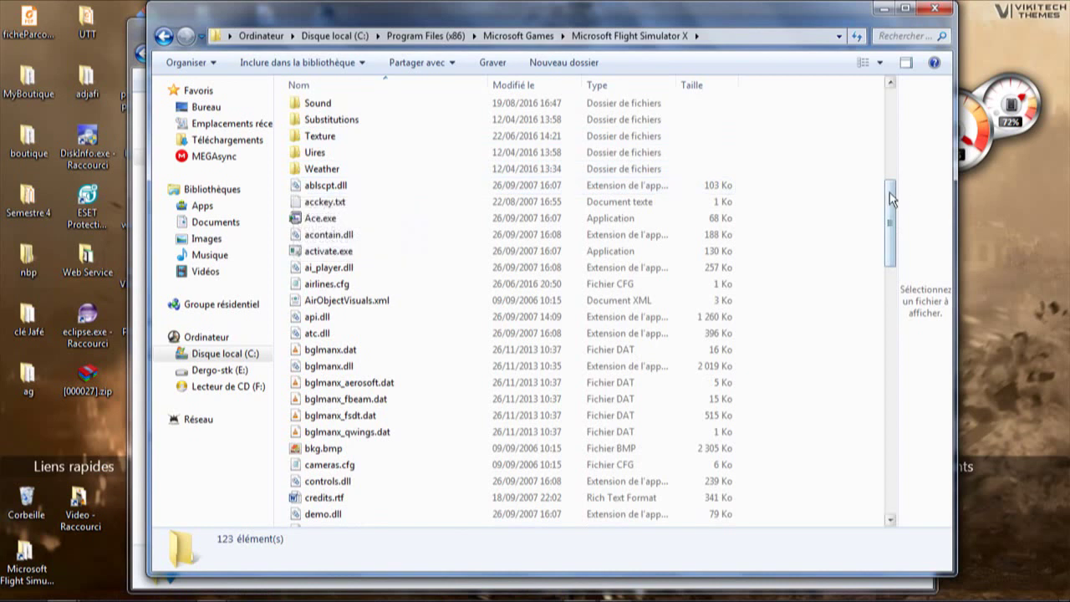
{"action": "left_click_drag", "start_coordinate": [890, 192], "coordinate": [359, 508]}
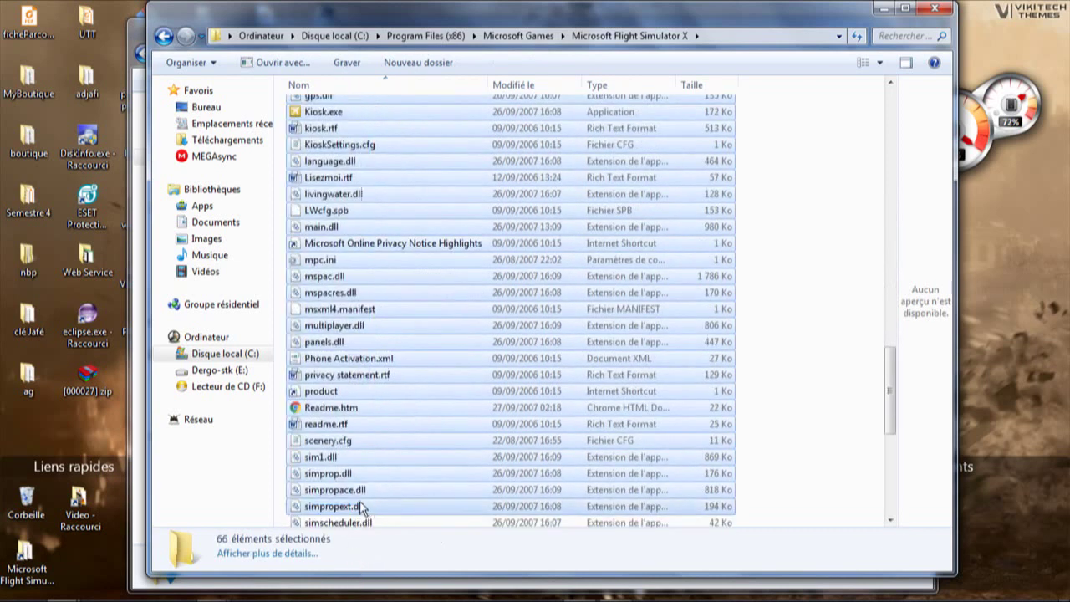
{"action": "left_click", "coordinate": [283, 456]}
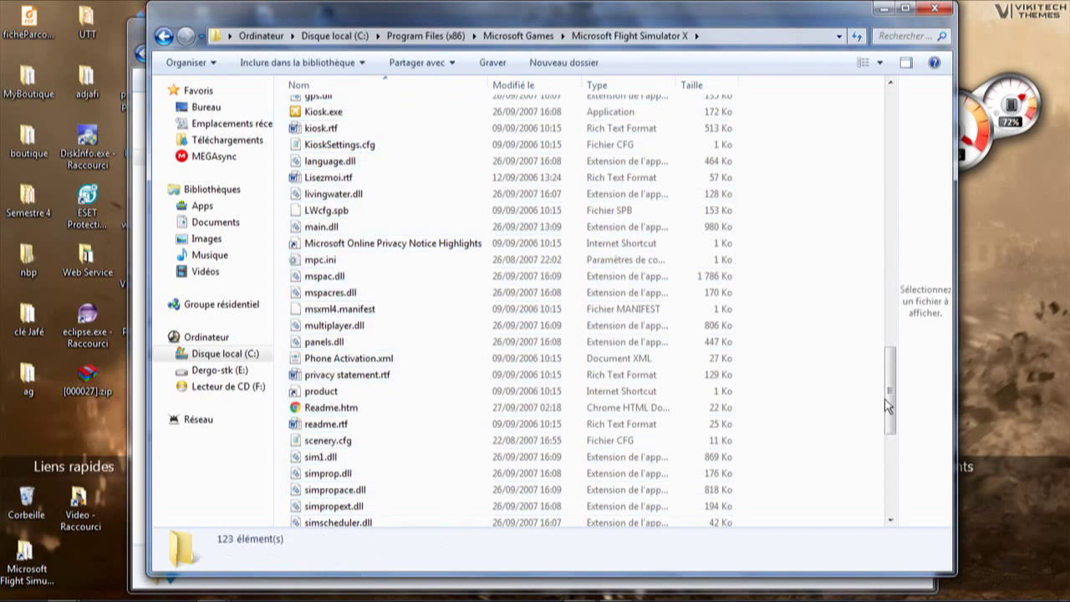
{"action": "left_click_drag", "start_coordinate": [889, 405], "coordinate": [891, 333]}
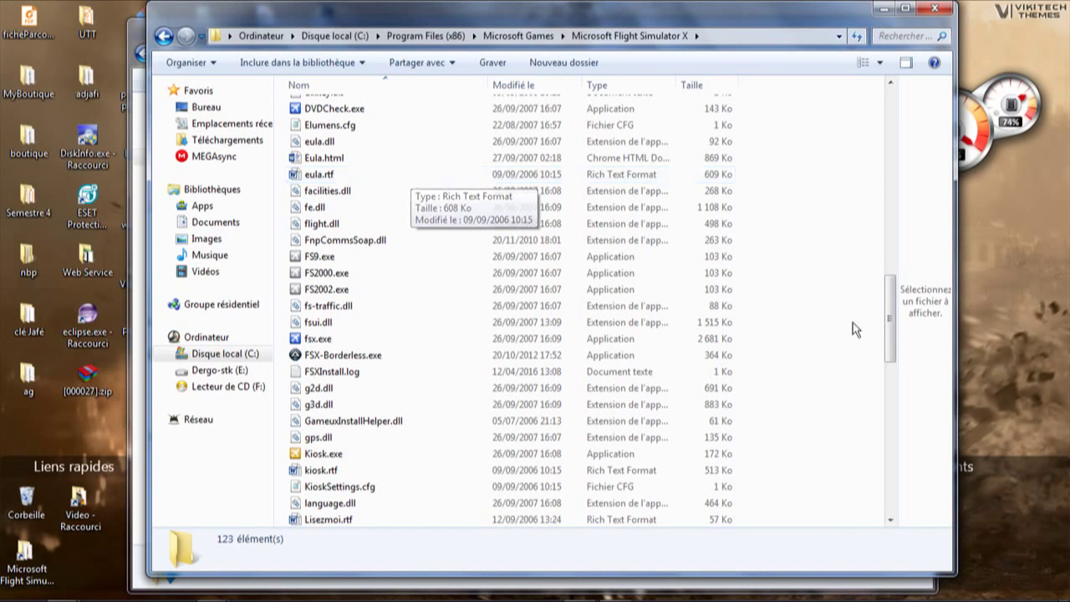
{"action": "left_click", "coordinate": [519, 36]}
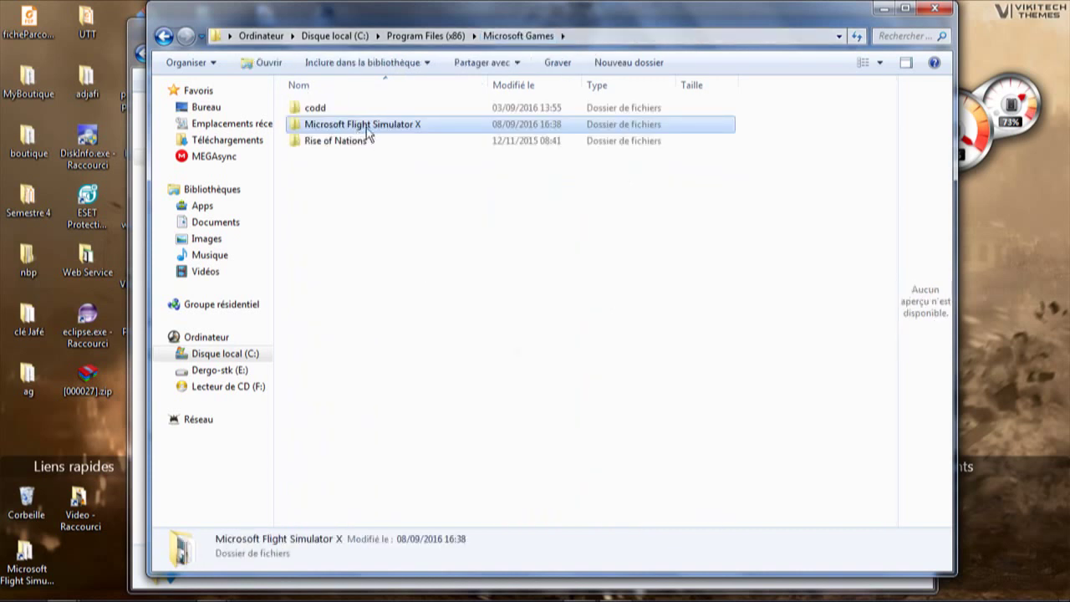
{"action": "double_click", "coordinate": [365, 127]}
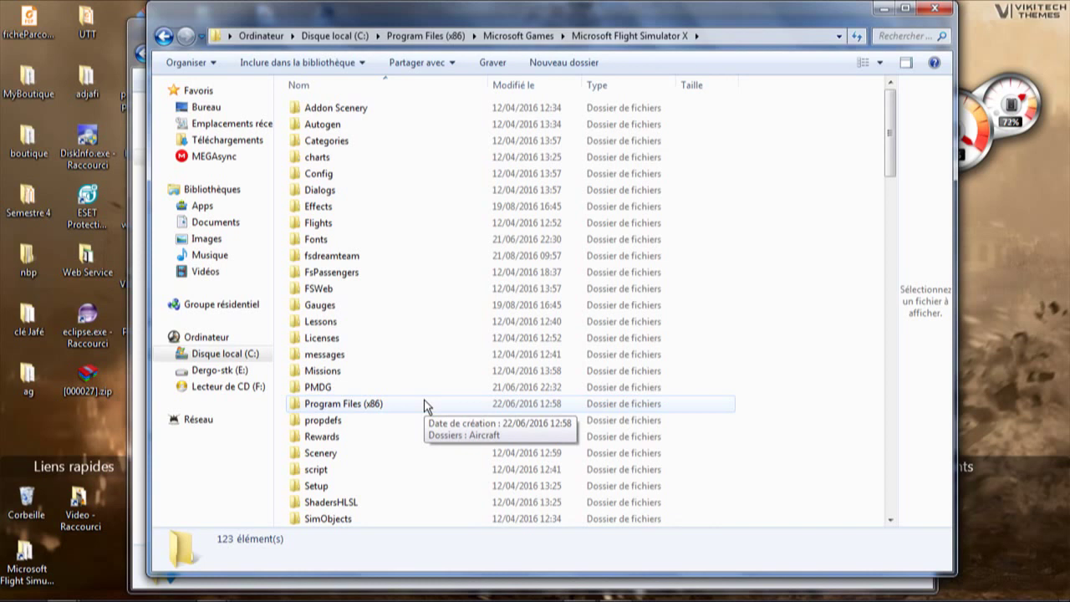
Clear the open Explorer windows off the screen and hide the desktop icons
{"action": "left_click", "coordinate": [934, 10]}
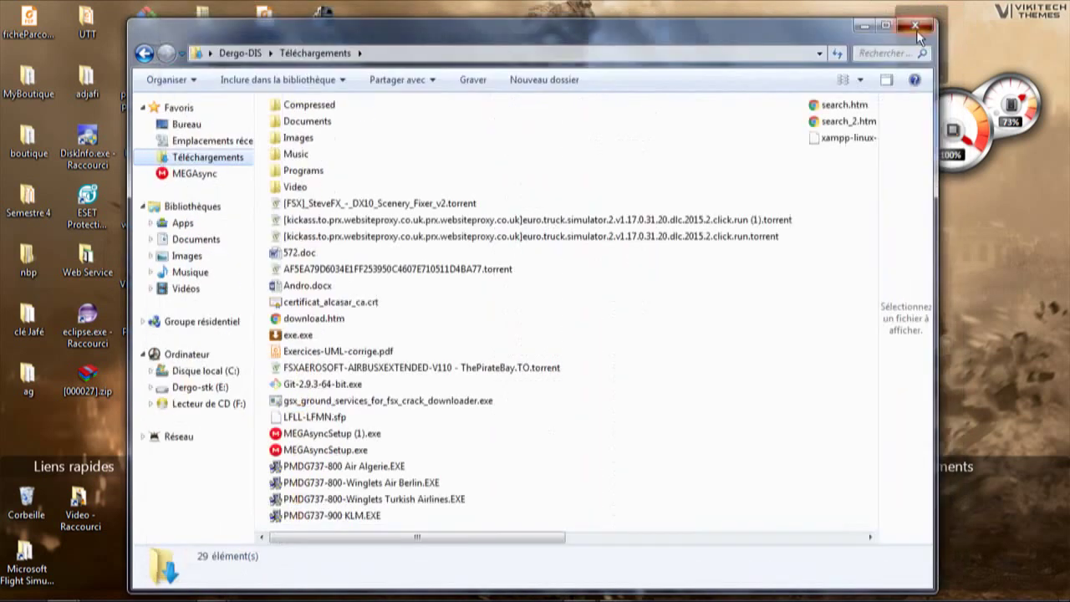
{"action": "left_click", "coordinate": [861, 13]}
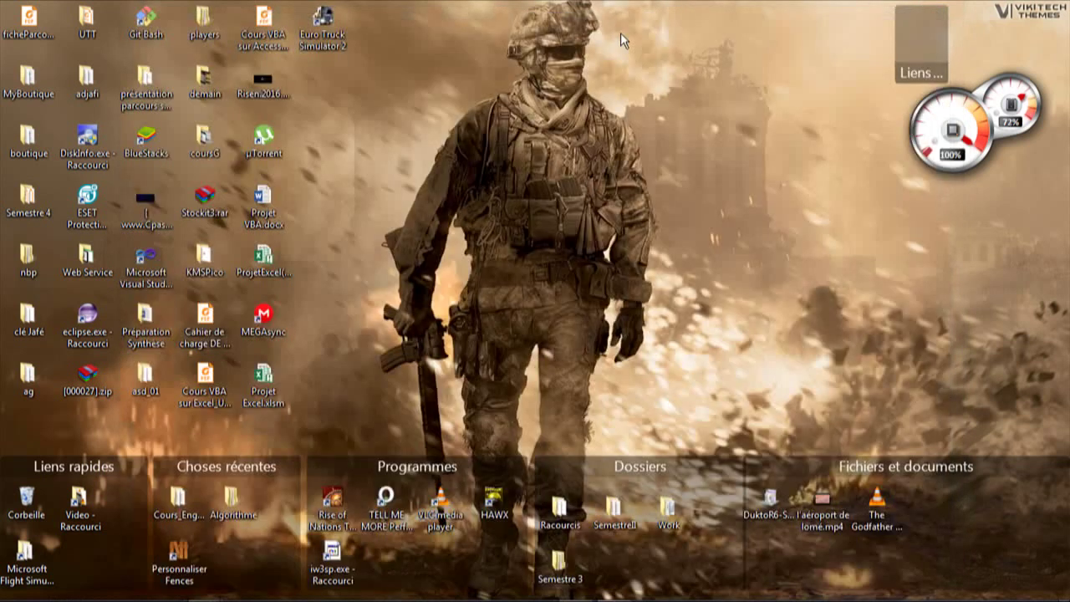
{"action": "double_click", "coordinate": [620, 34]}
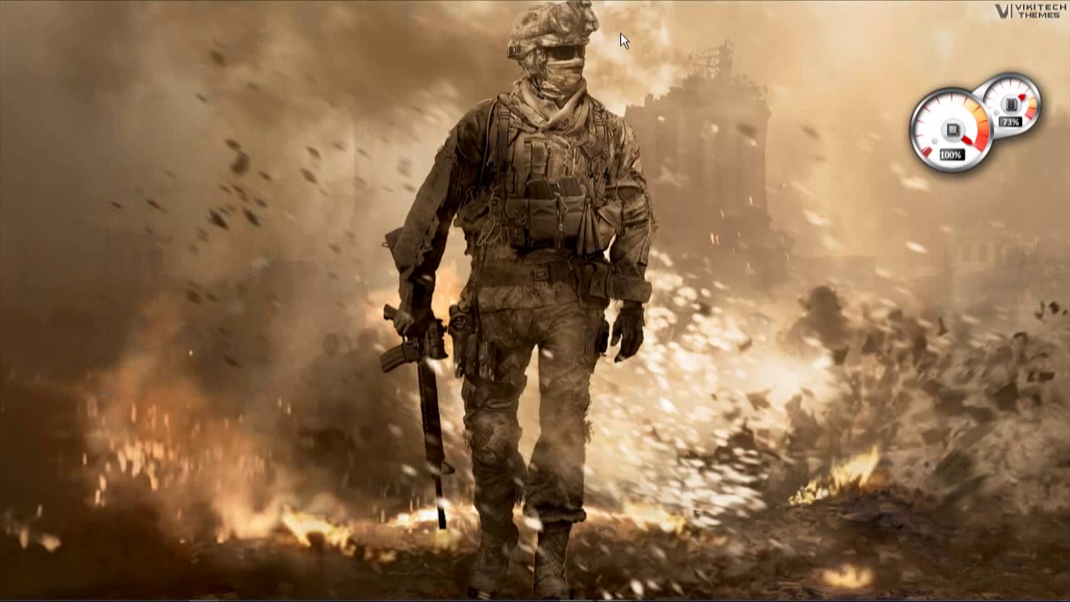